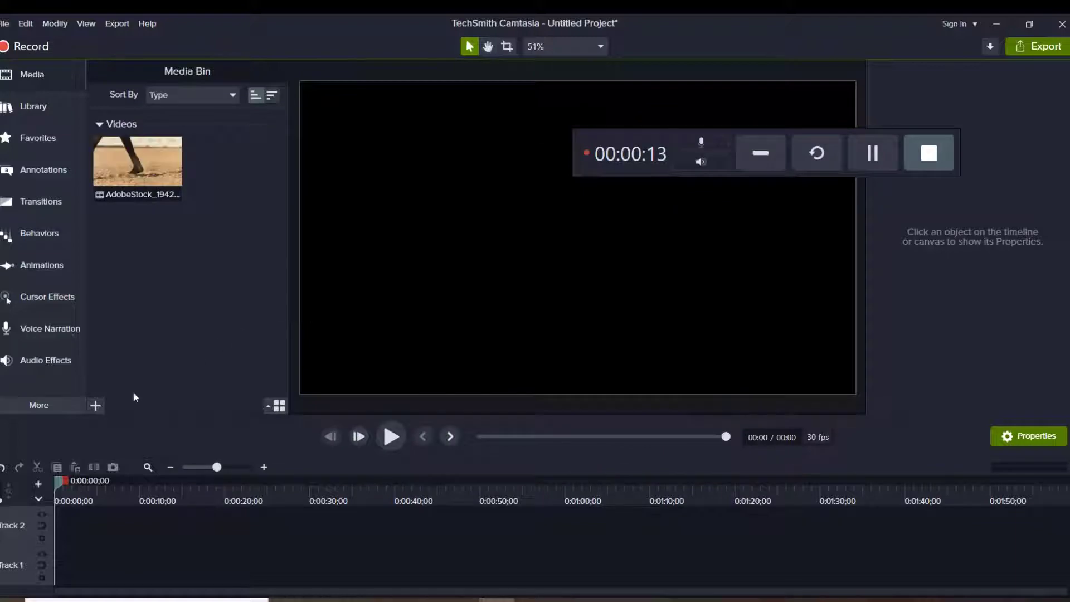
Import the runner video AdobeStock_416593788 into the media bin and place it at the start of Track 1.
left_click(98, 407)
left_click(113, 362)
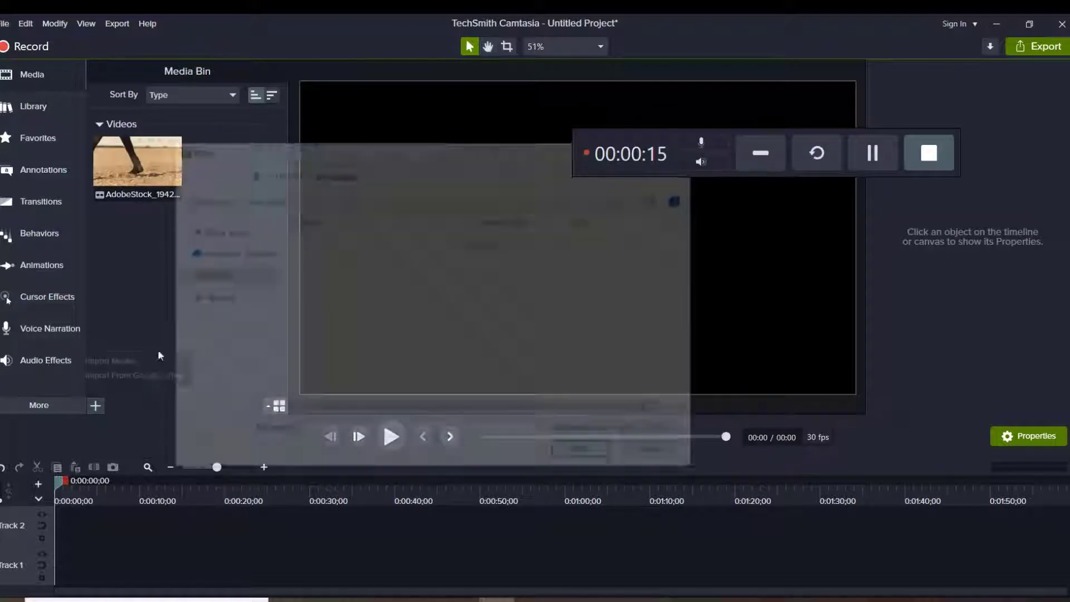
left_click(340, 273)
double_click(340, 274)
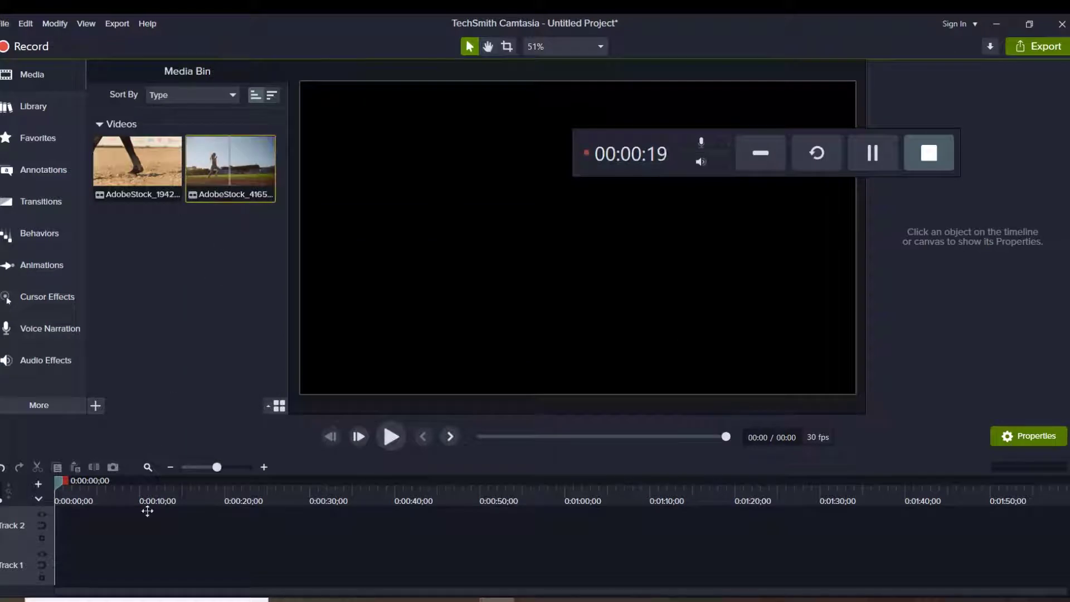
left_click_drag(147, 511, 49, 564)
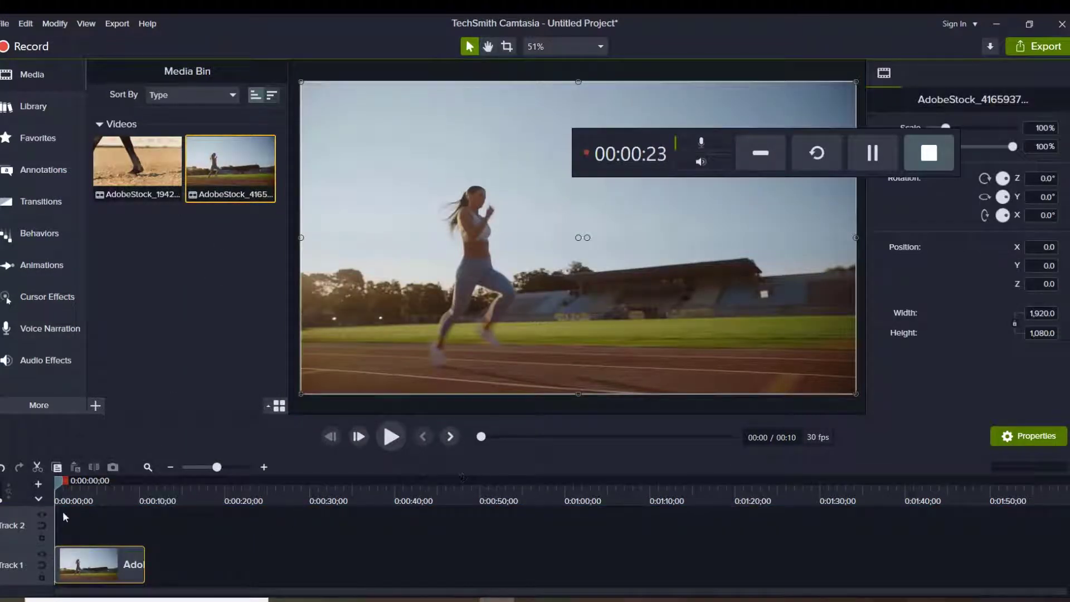
Play the runner clip at its original speed, stop it and return the playhead to the start.
left_click(397, 440)
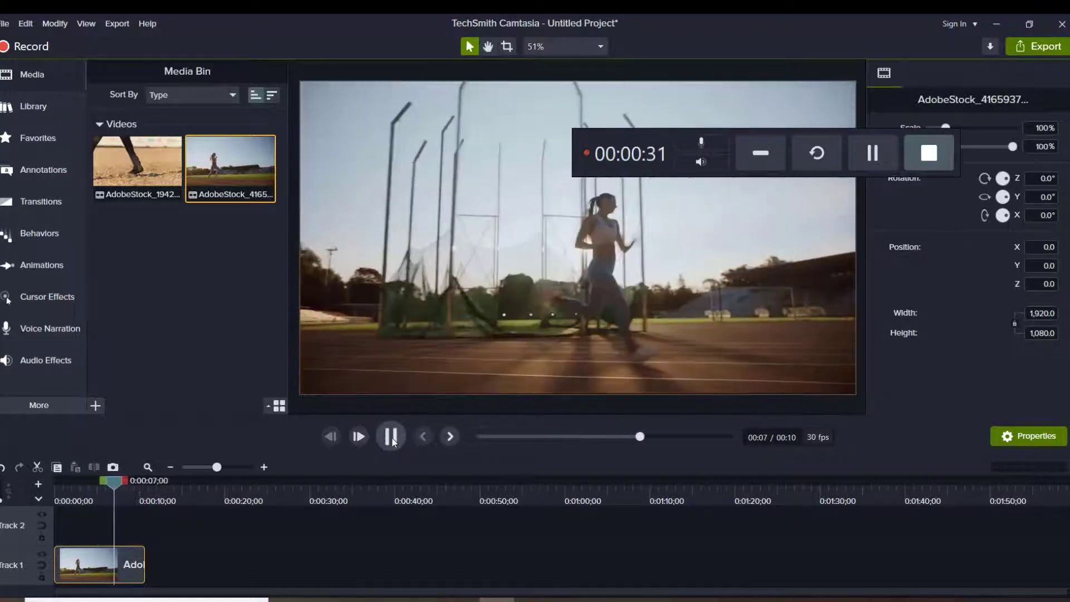
left_click(391, 436)
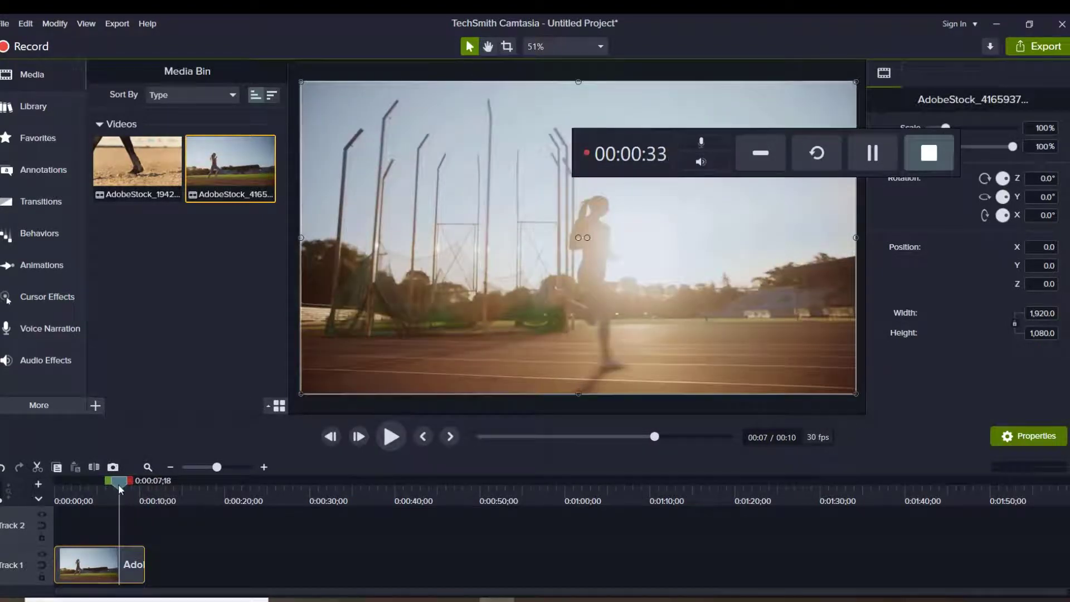
left_click_drag(118, 484, 55, 484)
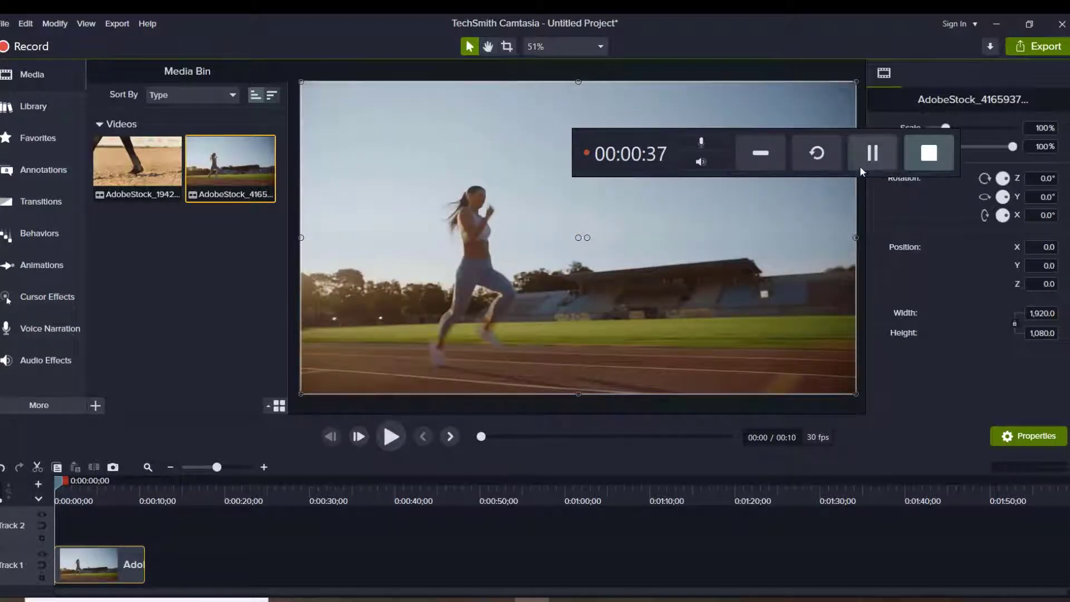
Add the Clip Speed visual effect to the runner clip on Track 1.
left_click(39, 405)
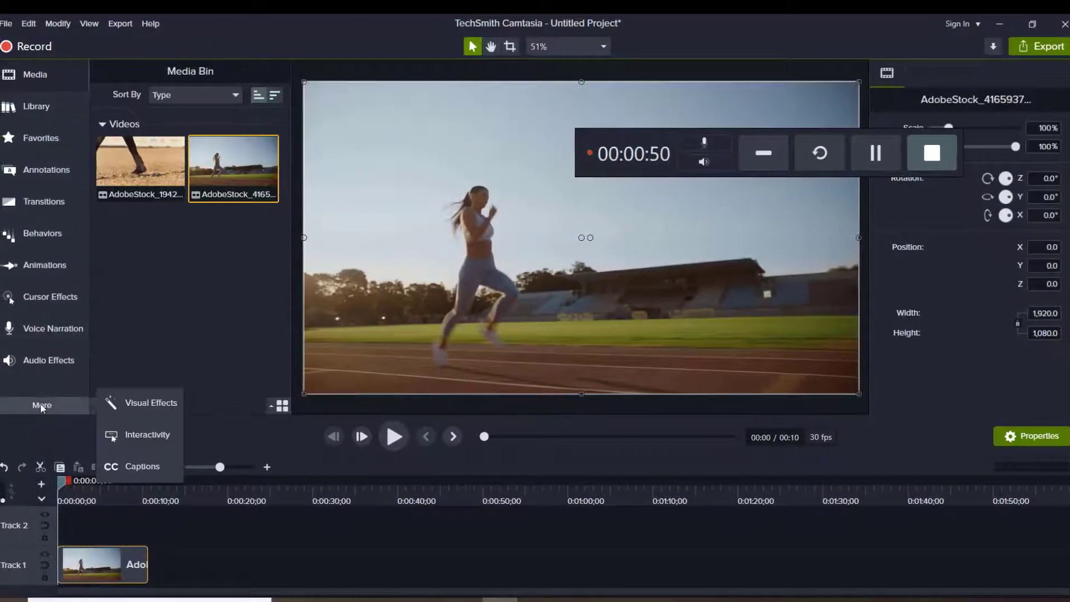
left_click(140, 405)
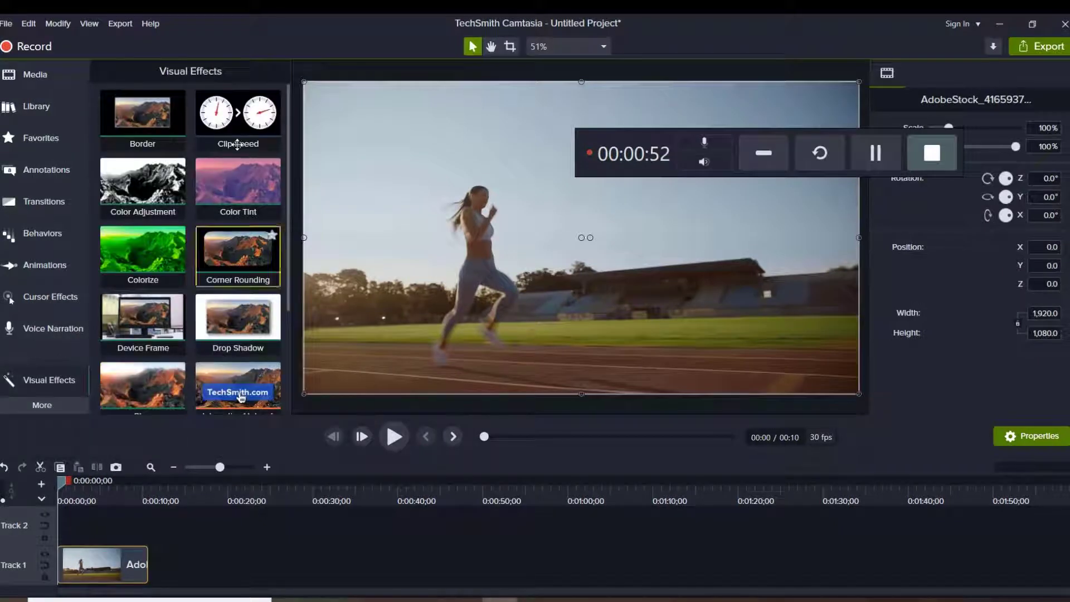
left_click_drag(238, 144, 114, 568)
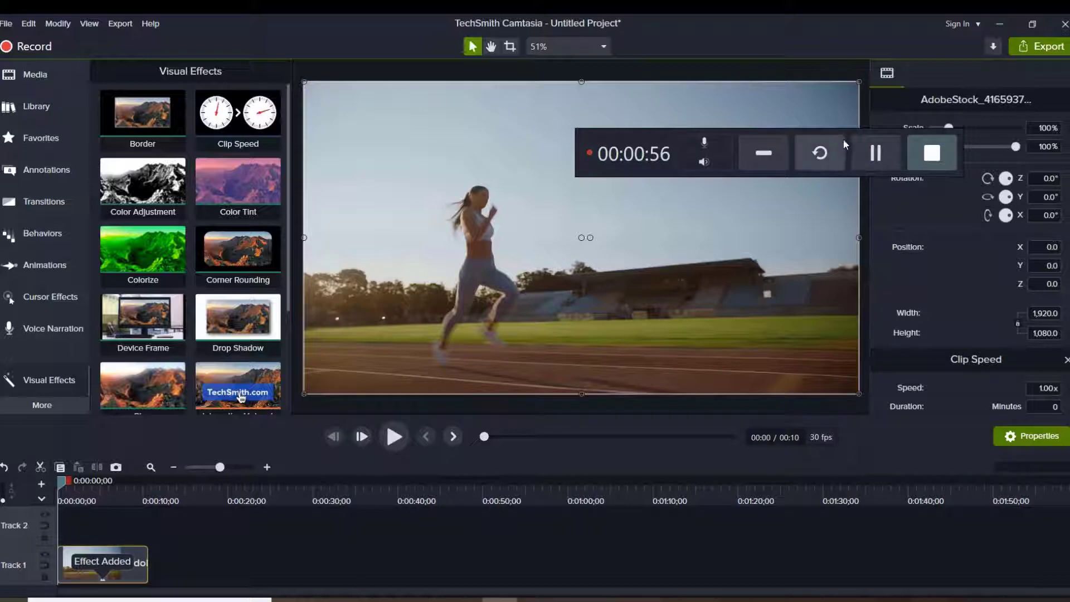
Speed the runner clip up to 1.99x and preview the faster playback.
left_click_drag(844, 139, 799, 473)
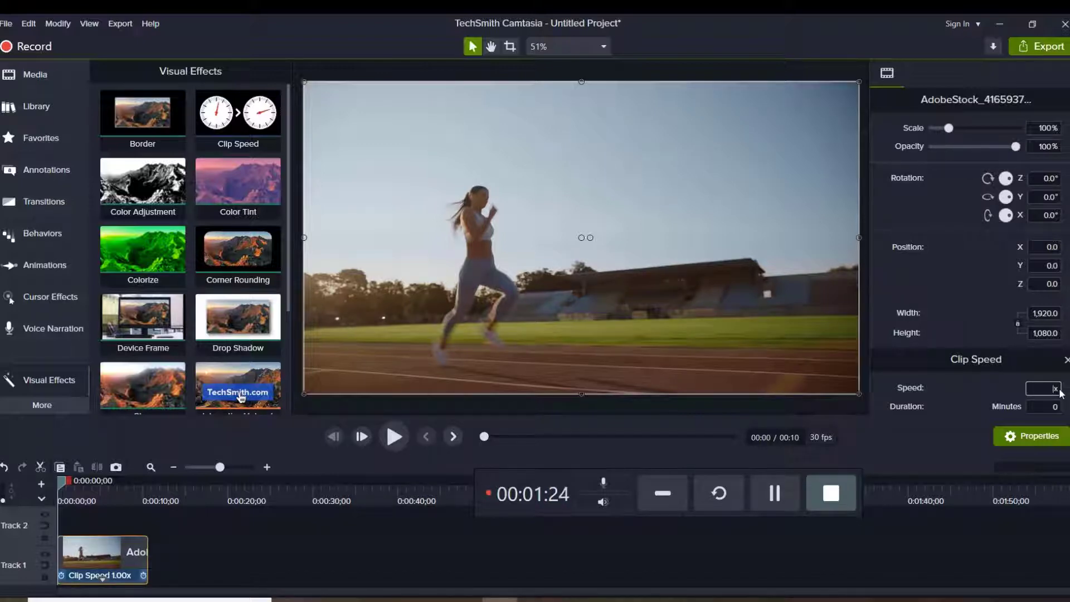
key("Return")
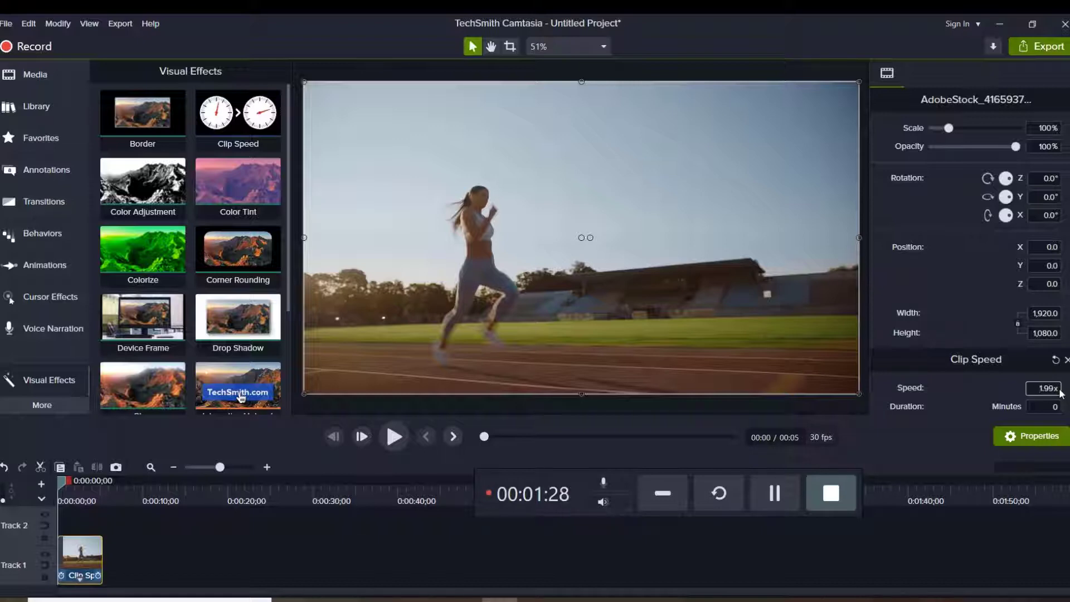
left_click(393, 439)
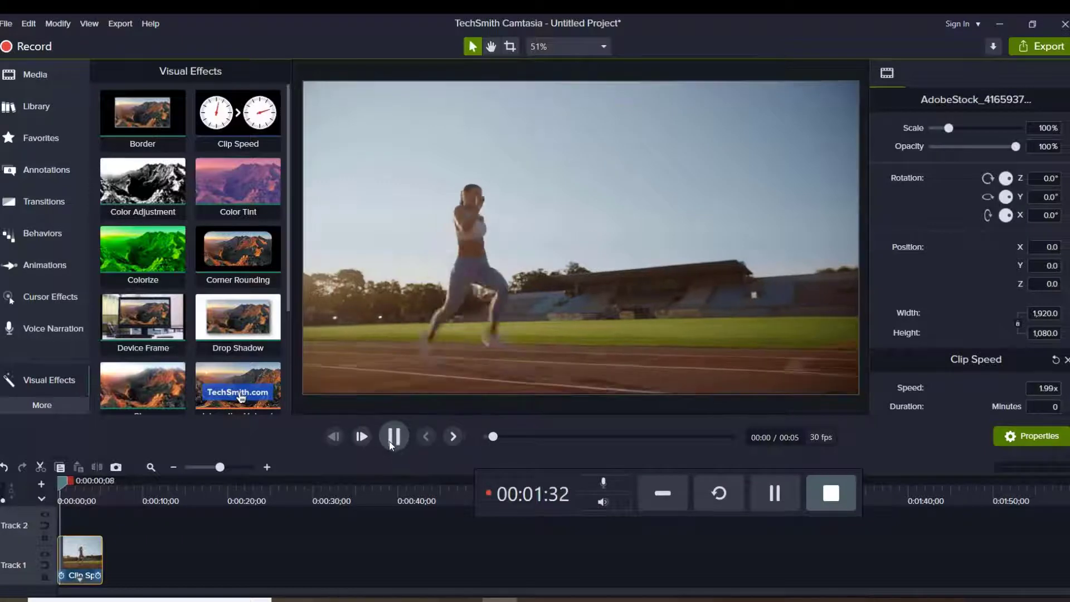
left_click(390, 439)
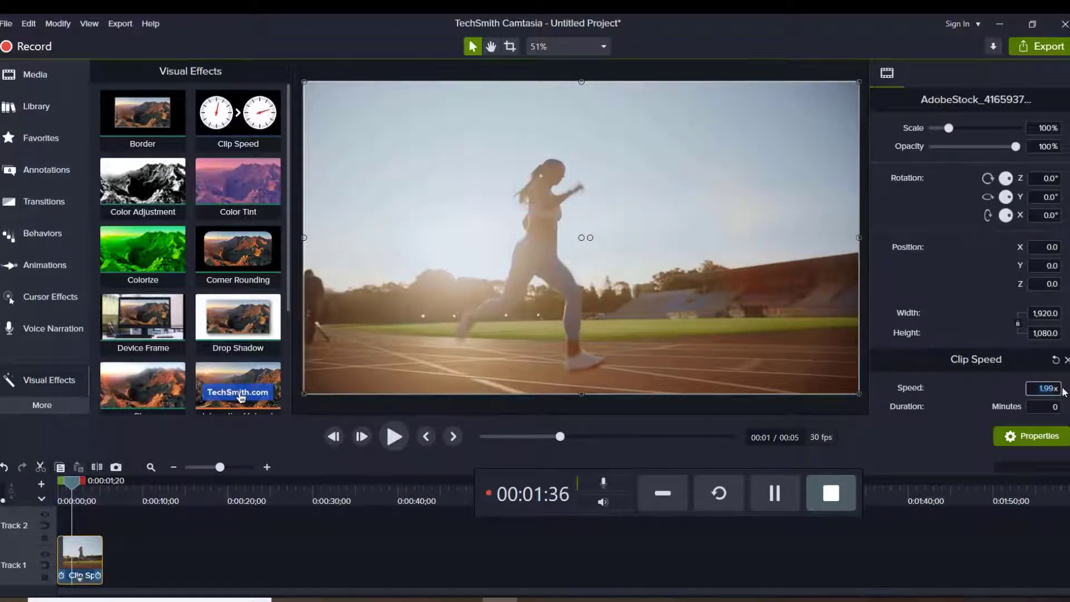
Set the runner clip's speed to 0.25x and play it from the start to check the slow motion.
type("0.25x")
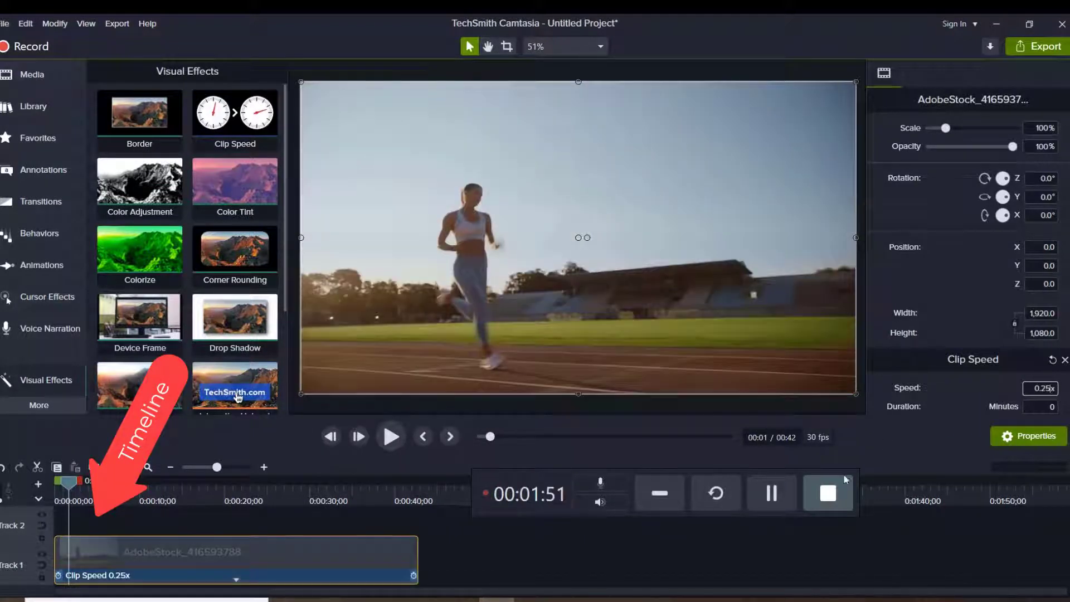
left_click(391, 437)
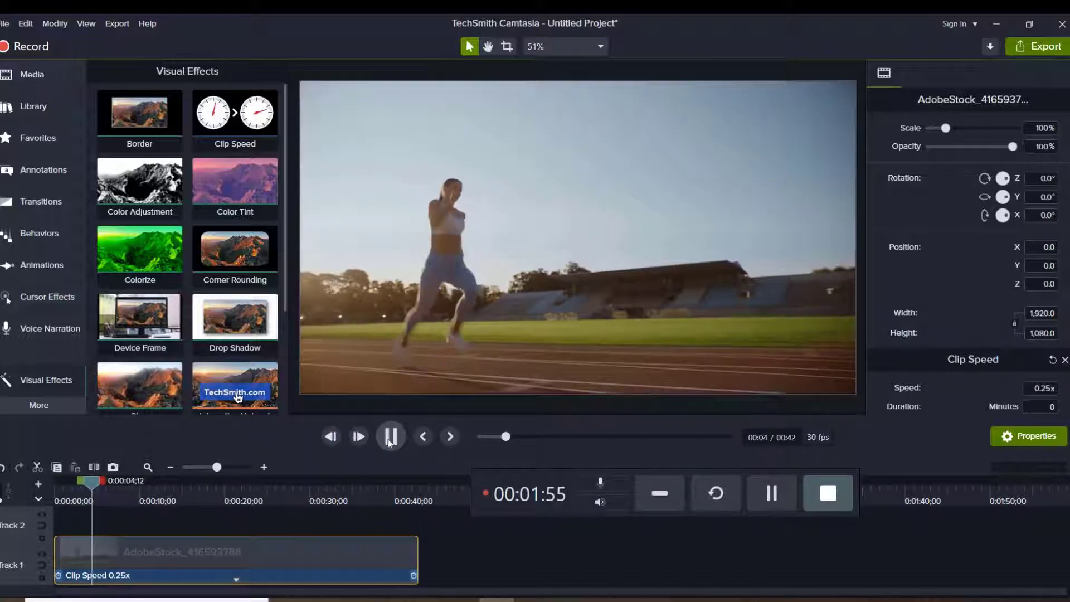
left_click_drag(108, 483, 54, 485)
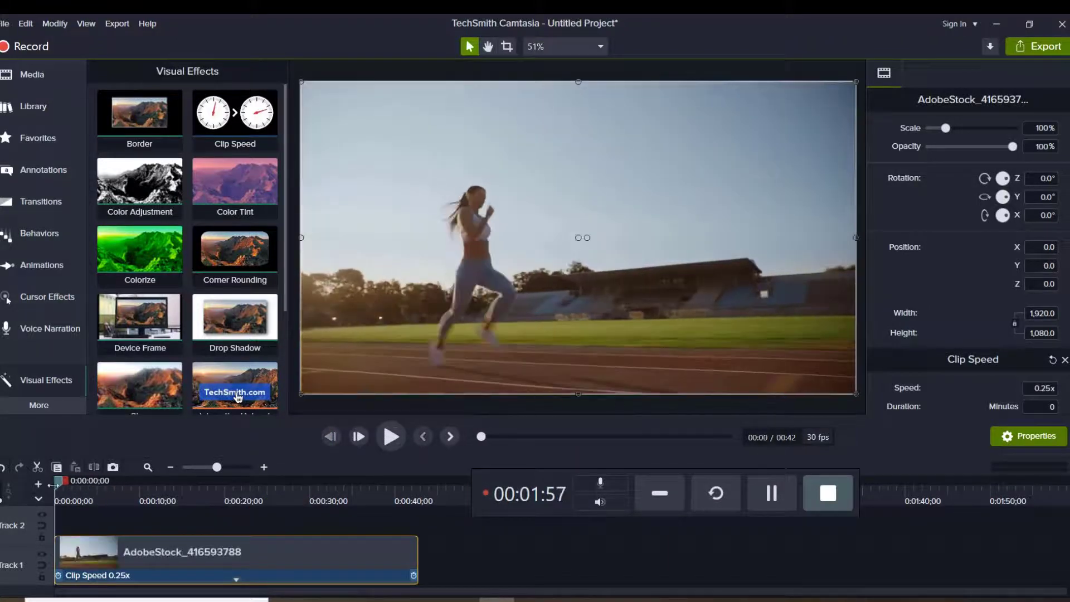
left_click(394, 436)
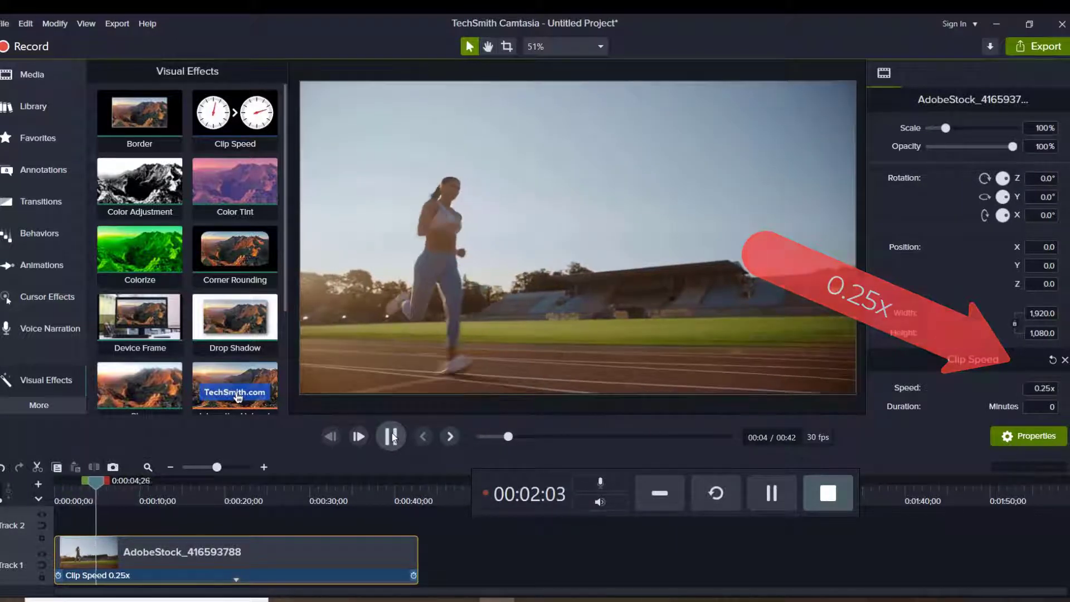
left_click(392, 437)
Copy the slowed runner clip to the start of Track 2 and set the copy's speed to 1.00x.
left_click(770, 493)
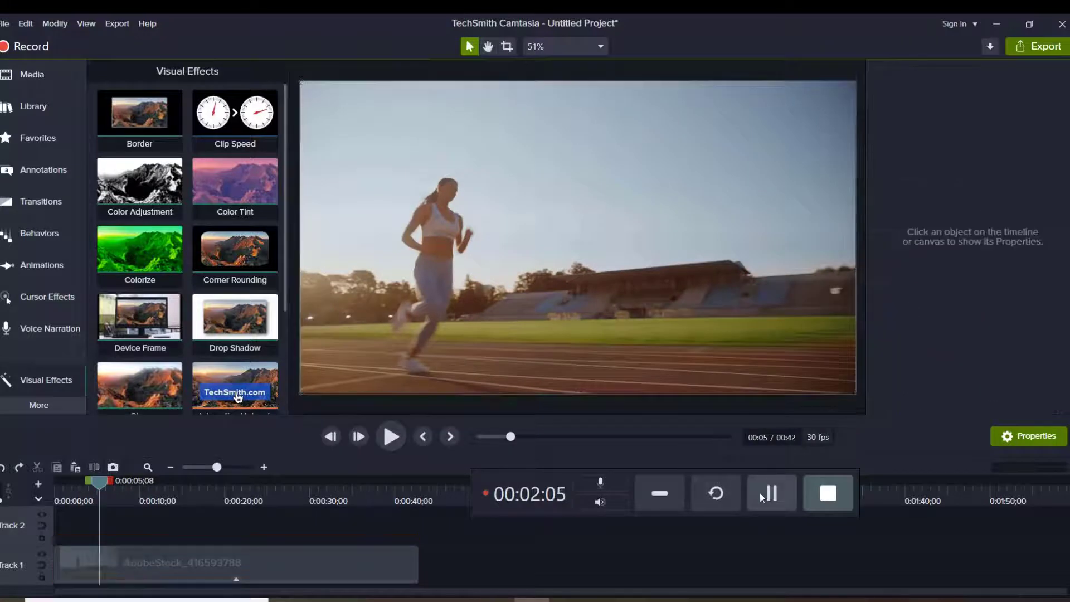
left_click(355, 578)
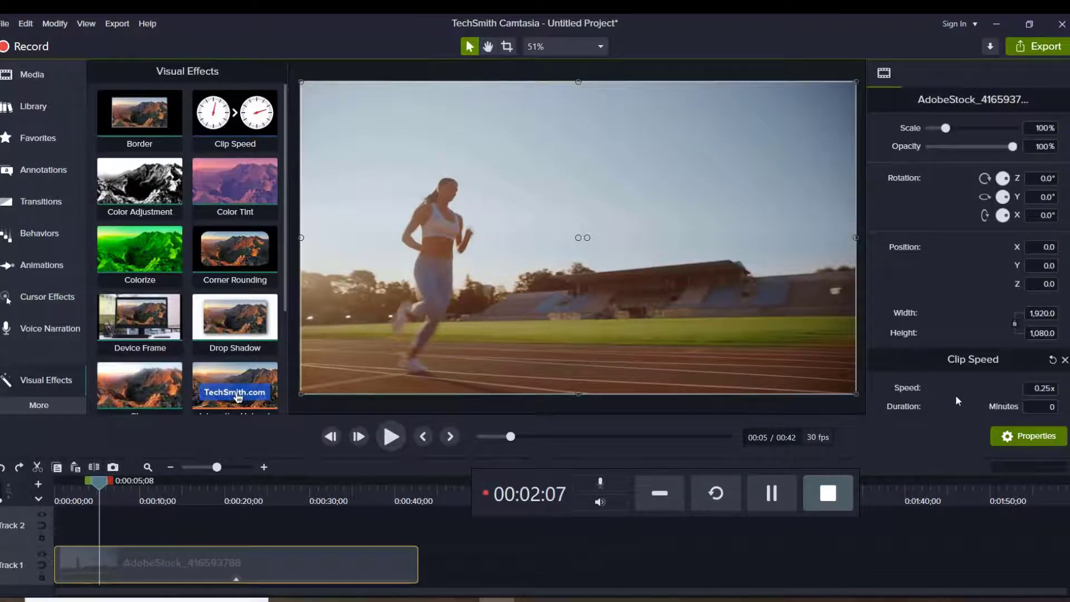
right_click(327, 560)
left_click(357, 166)
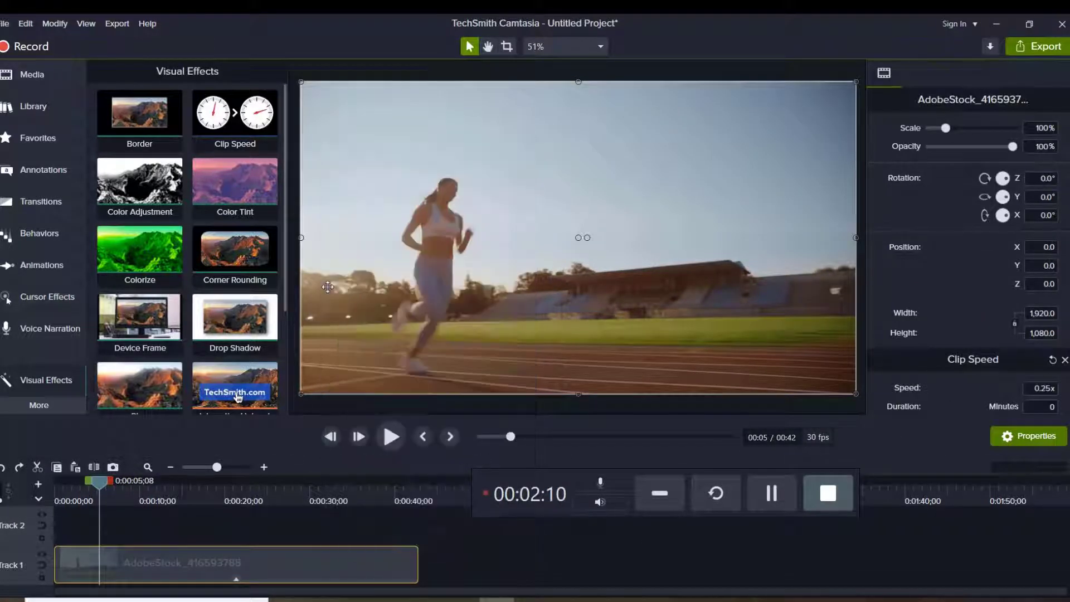
left_click(246, 521)
right_click(250, 509)
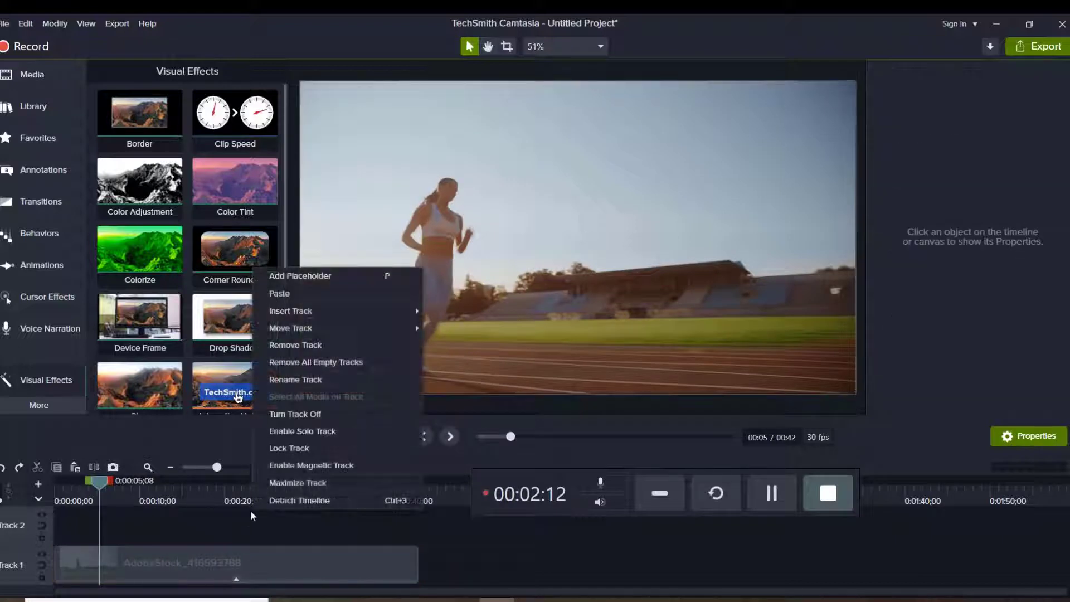
left_click(303, 297)
left_click_drag(336, 532, 82, 544)
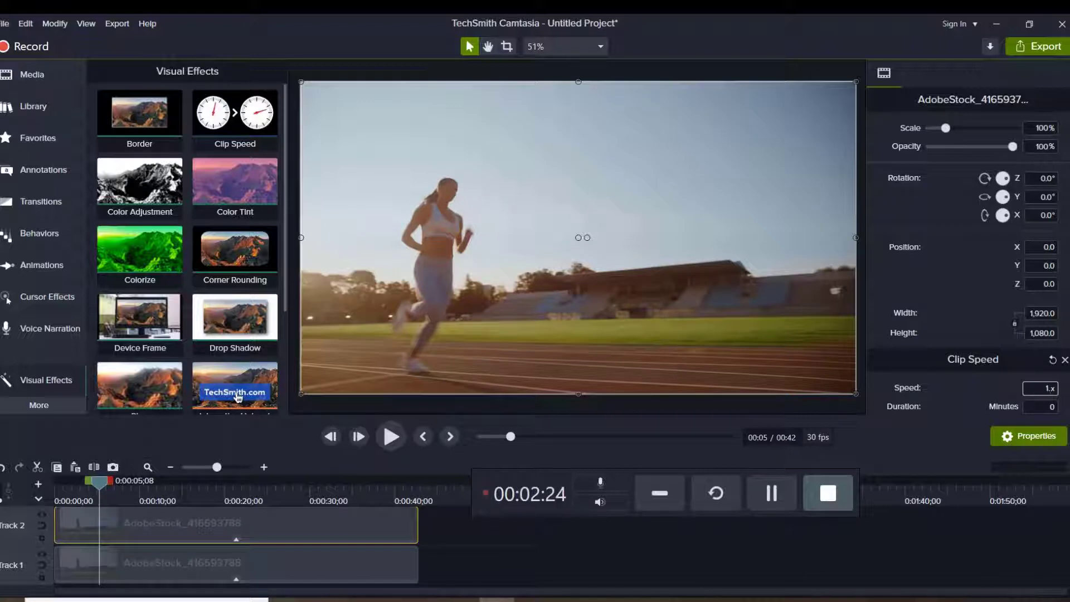
key("Return")
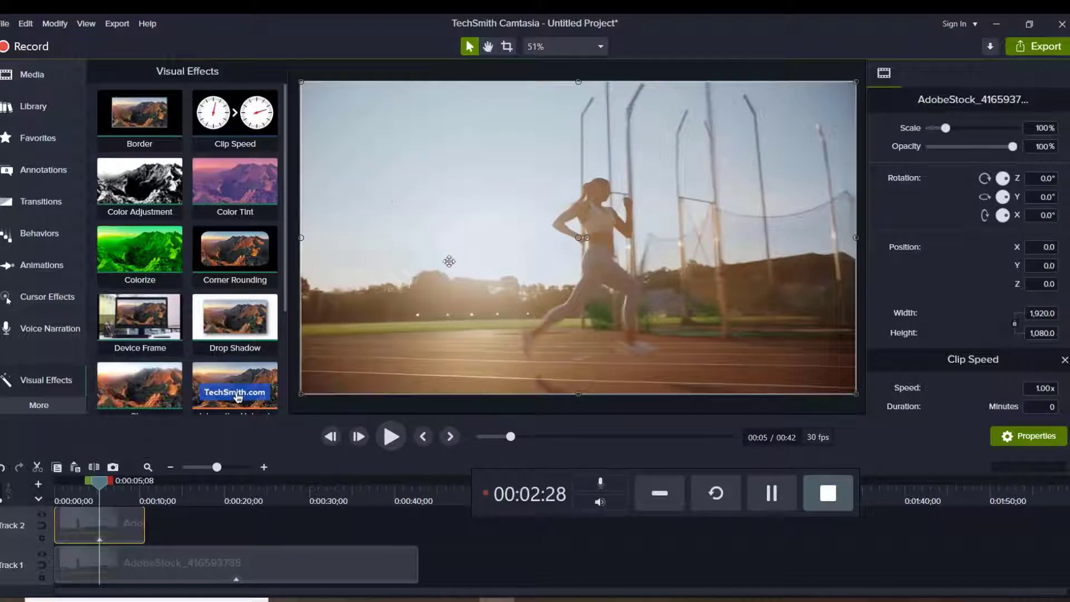
Shrink the Track 2 clip to about 41% and the Track 1 clip to about 43%, placing them side by side in the canvas's lower half.
left_click_drag(301, 83, 626, 281)
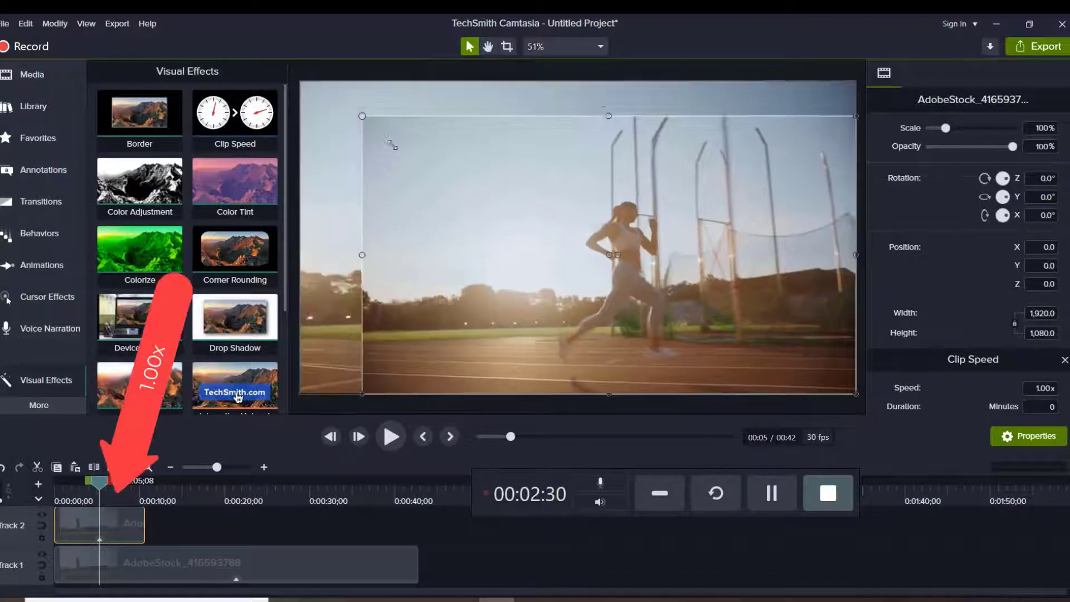
left_click_drag(886, 12, 262, 169)
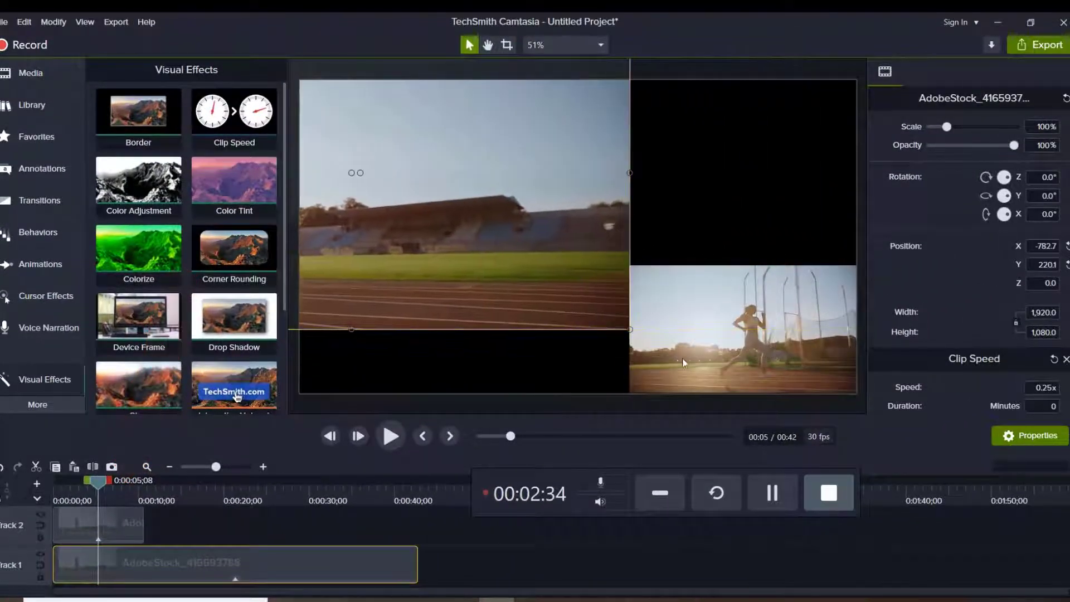
left_click_drag(544, 298, 572, 368)
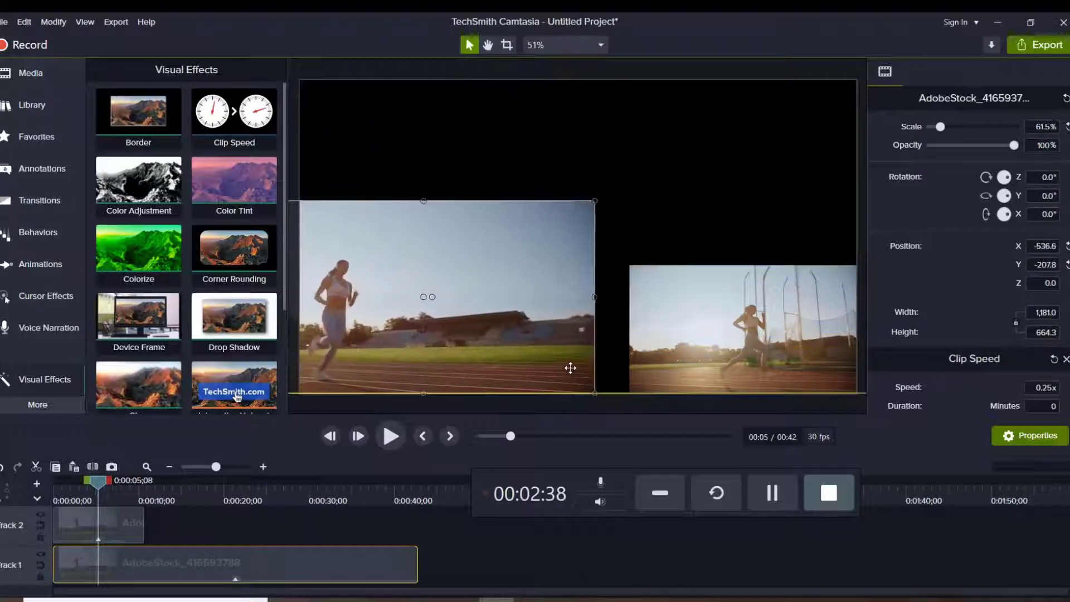
left_click_drag(348, 234, 410, 242)
left_click_drag(319, 217, 420, 272)
left_click_drag(489, 331, 416, 324)
left_click_drag(694, 301, 685, 308)
Play the 0.25x and 1.00x clips together from the start to compare their speeds.
left_click_drag(104, 485, 38, 489)
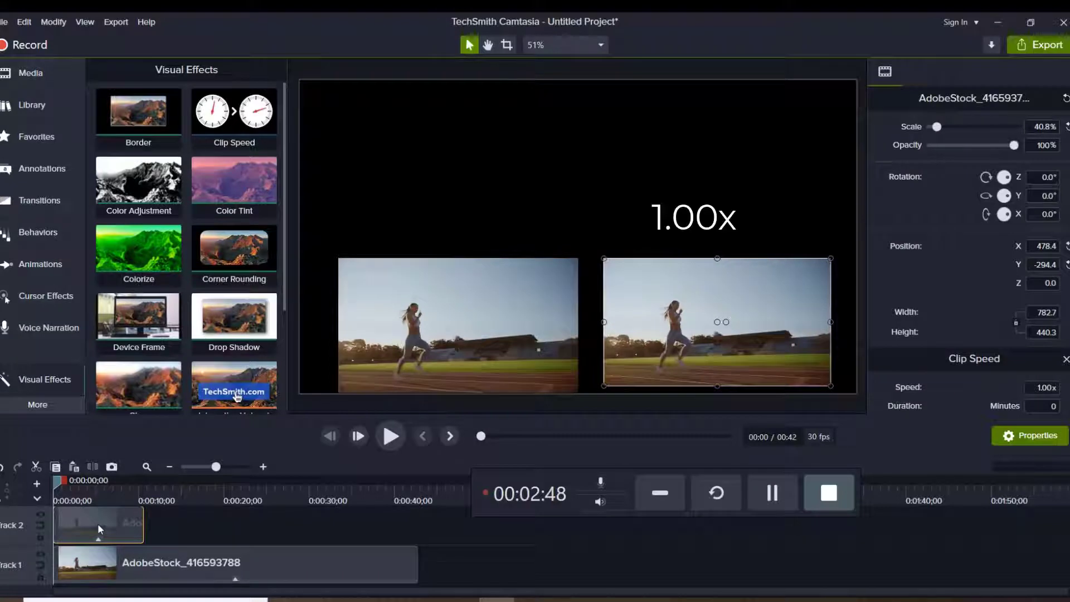
left_click(145, 569)
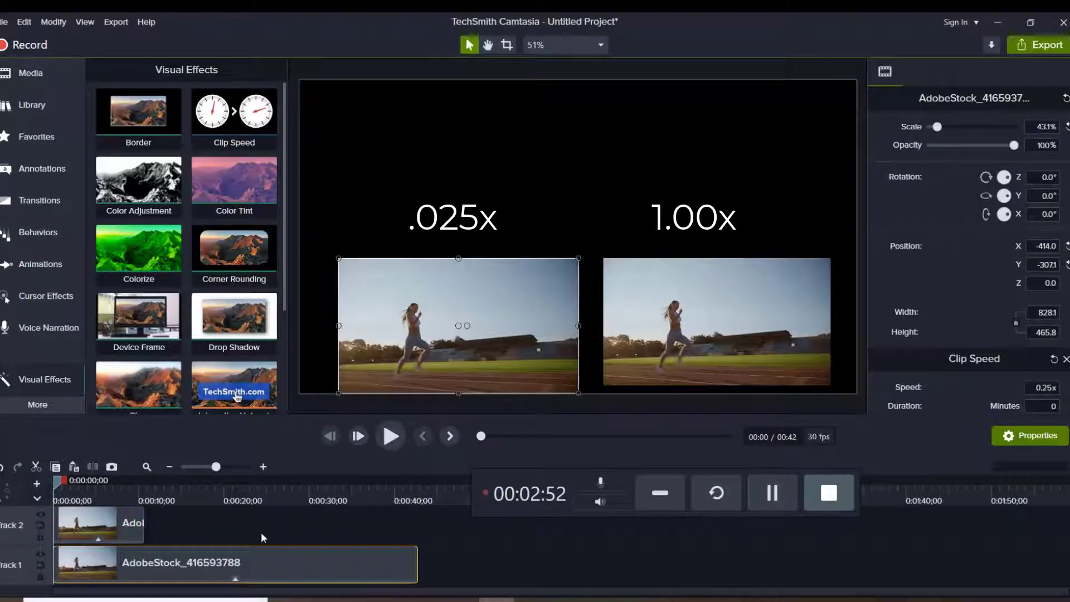
left_click(386, 442)
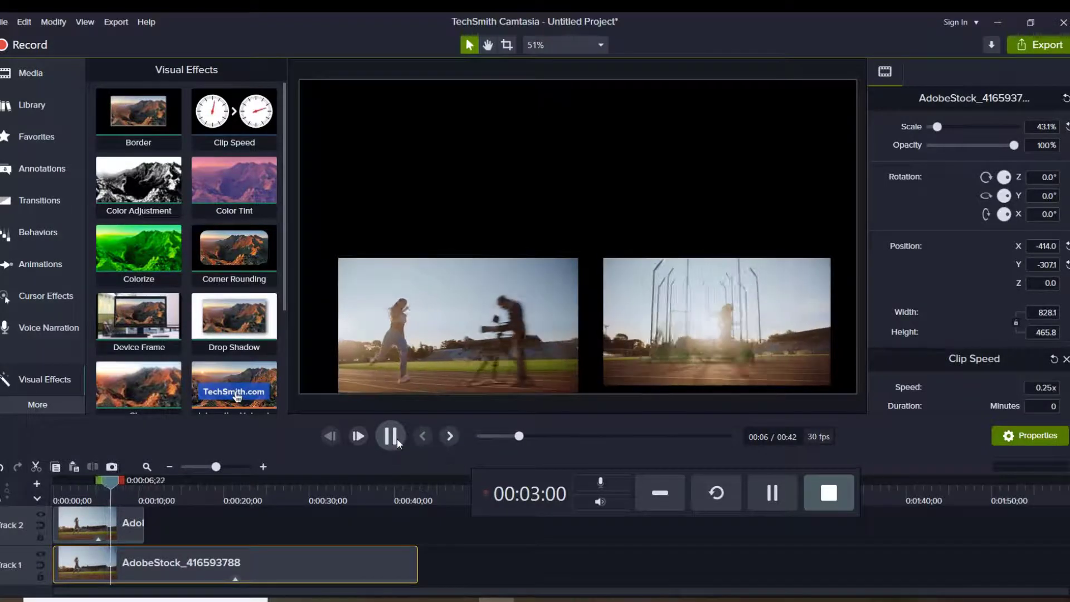
left_click(397, 441)
left_click(126, 525)
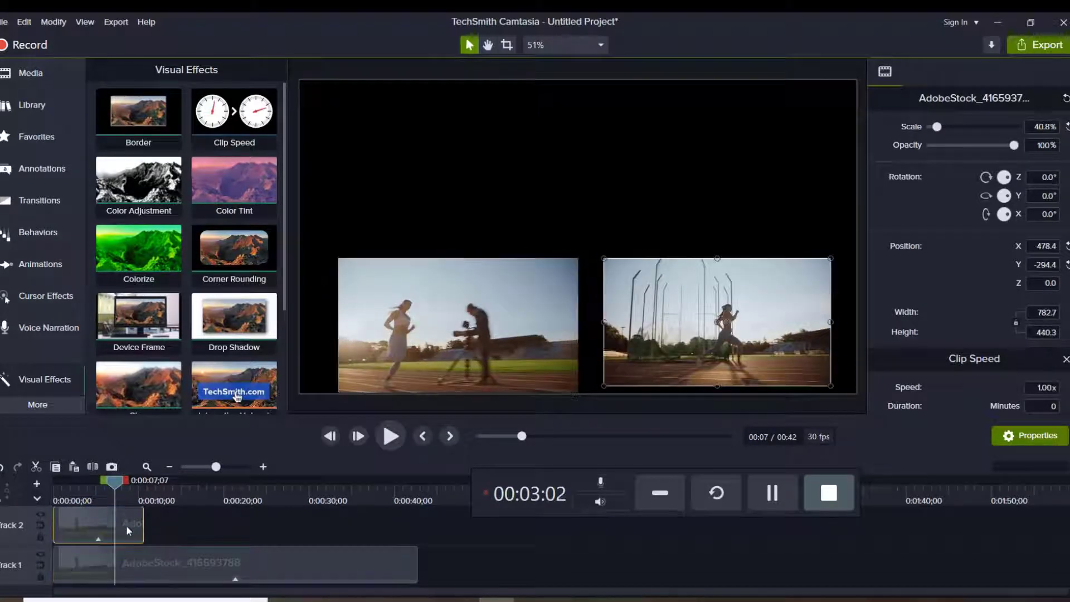
left_click(166, 570)
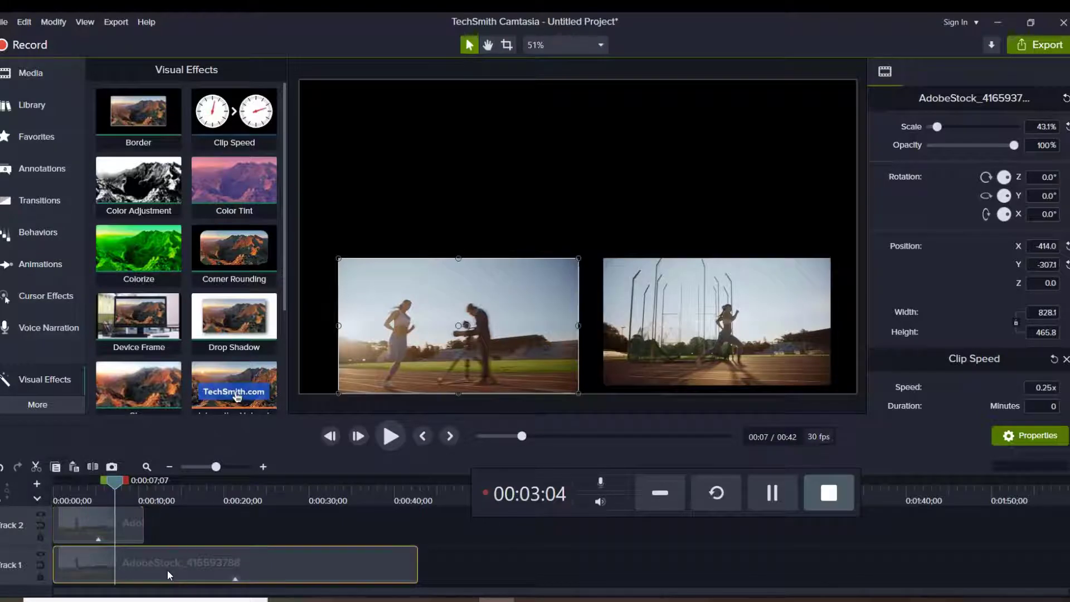
left_click(391, 437)
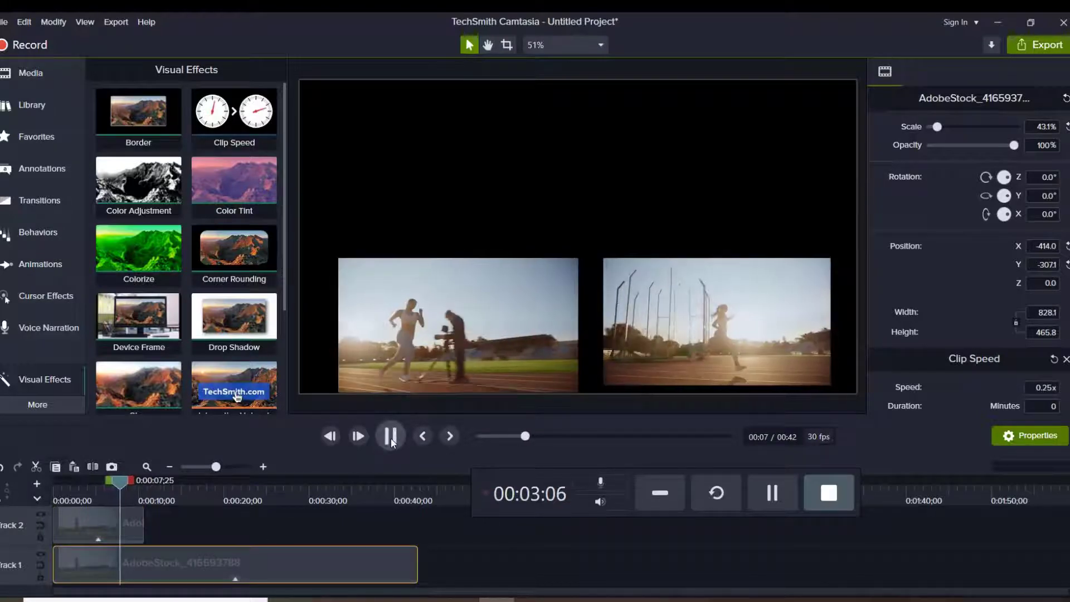
left_click(391, 437)
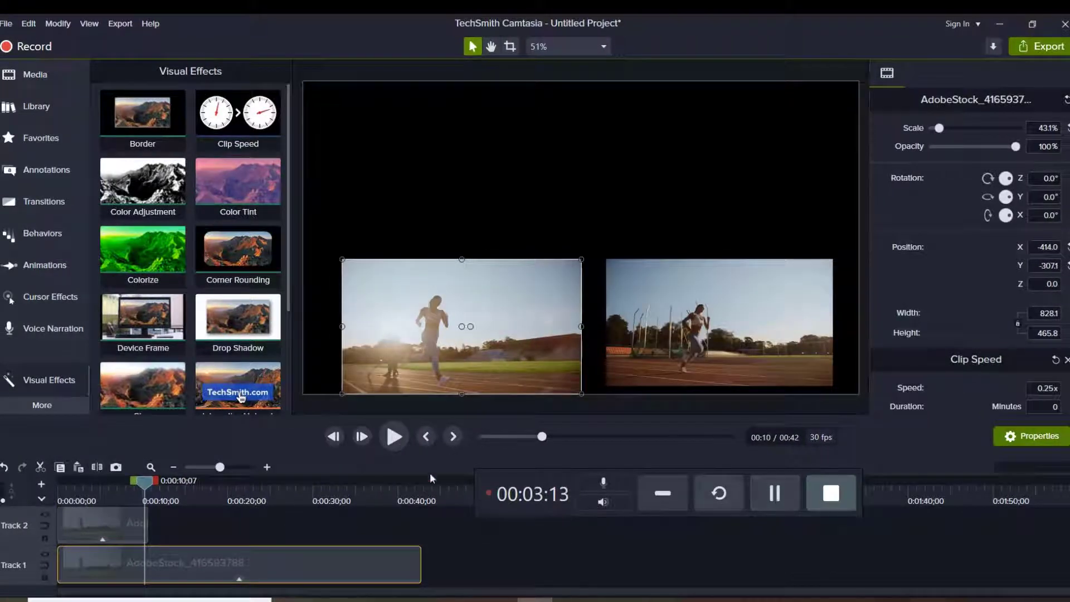
Add the AdobeStock_194236331 video to Track 1 after the runner clip, at about 55 seconds, and move the playhead to its start.
left_click(40, 77)
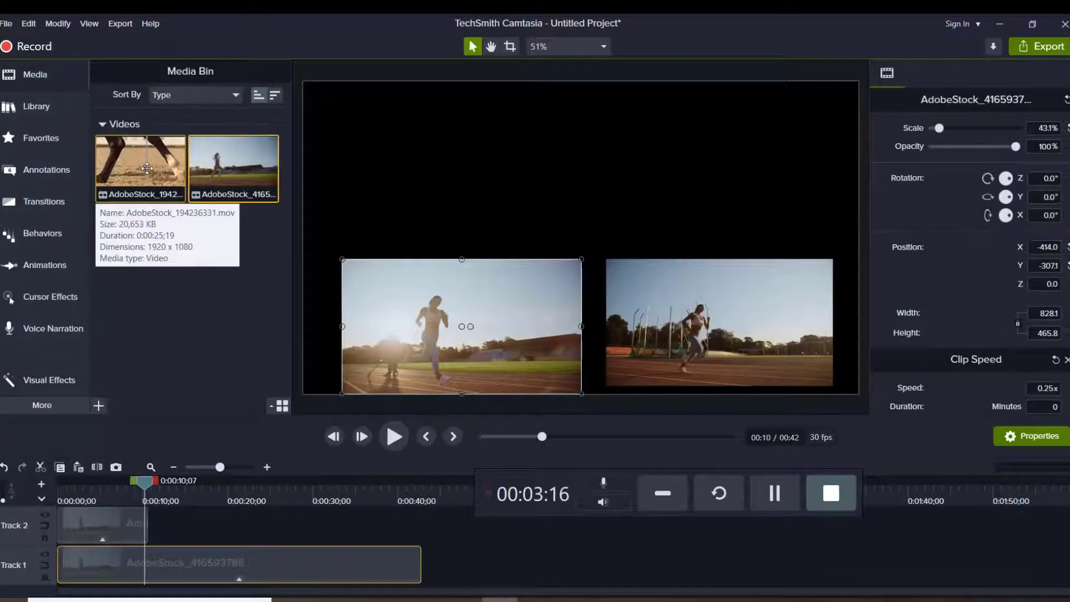
left_click_drag(147, 168, 529, 557)
left_click_drag(765, 472, 352, 460)
left_click(527, 494)
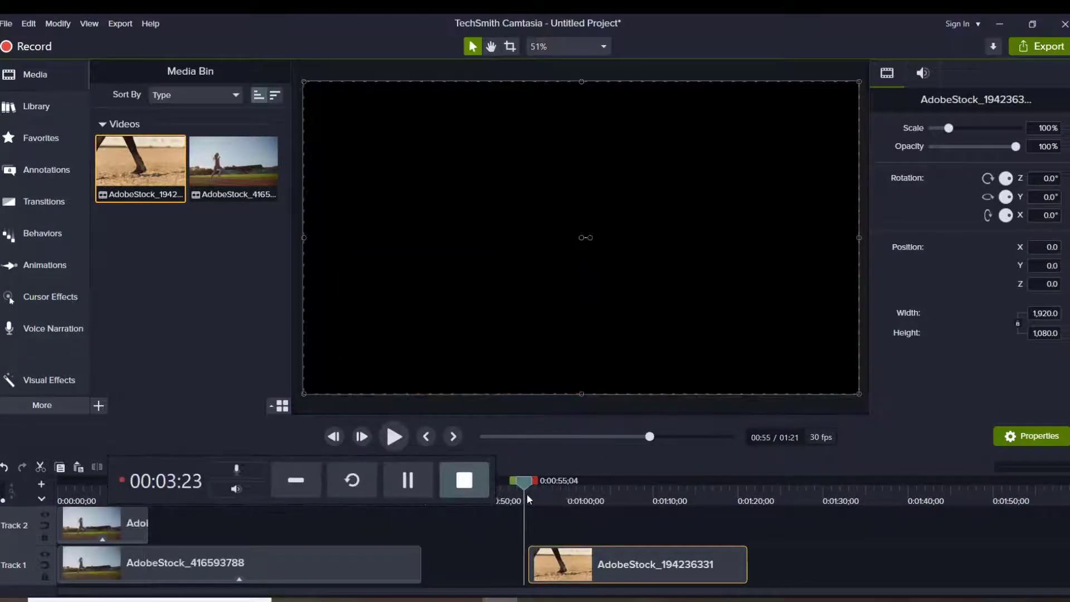
Add Clip Speed to the AdobeStock_194236331 clip, set its speed to 5x, and play the sped-up clip from its start.
left_click(390, 437)
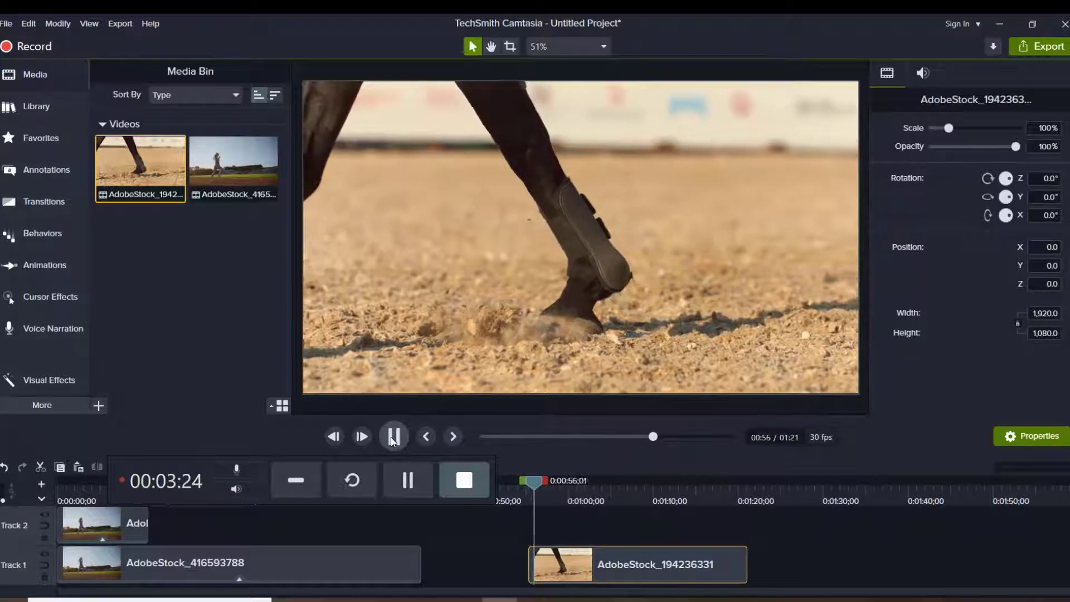
left_click(393, 440)
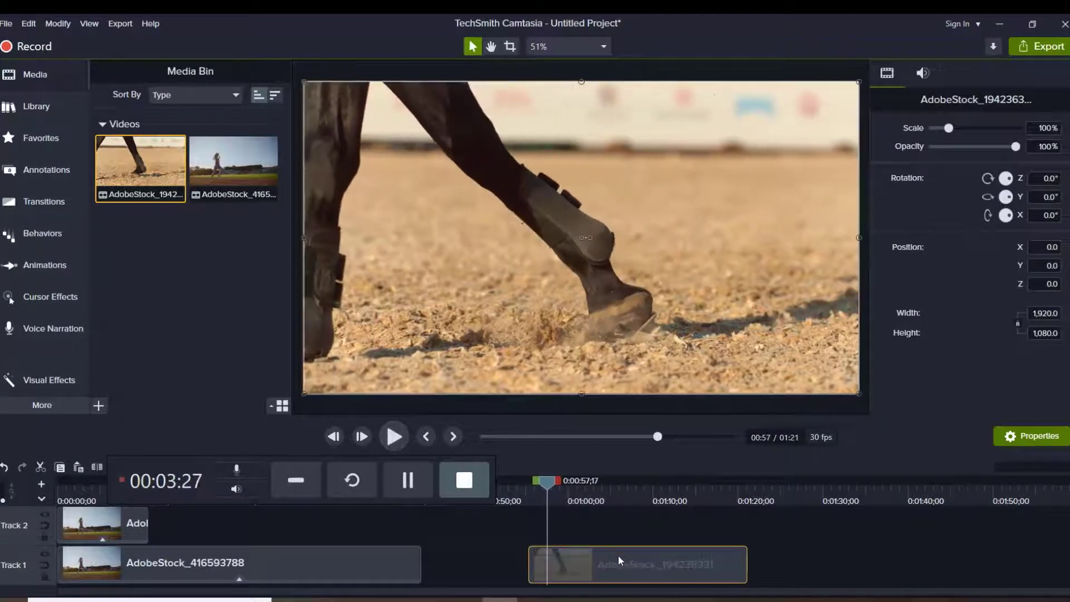
left_click(56, 387)
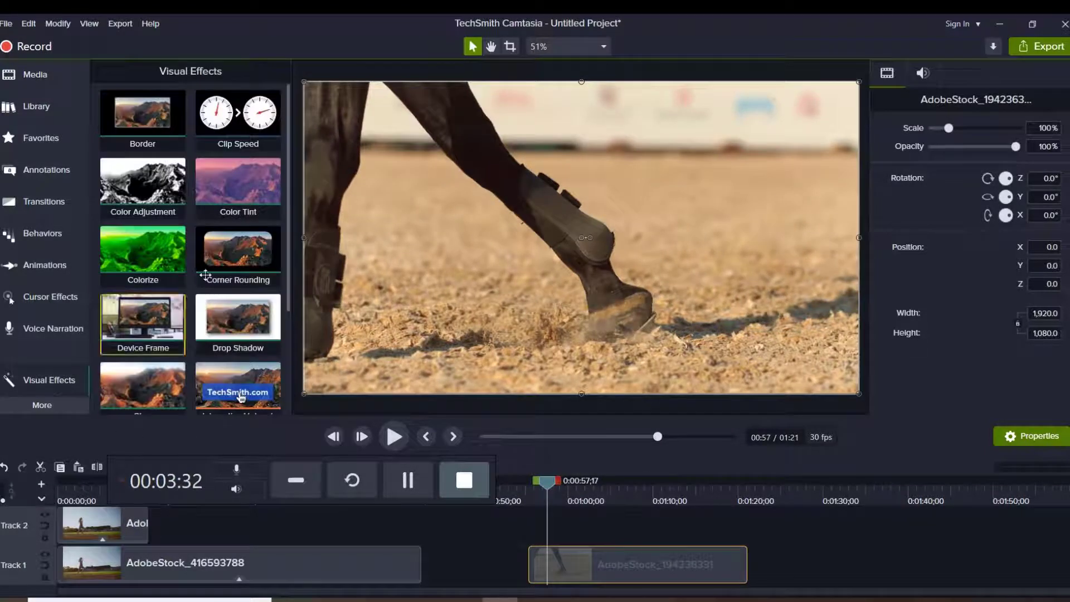
left_click_drag(238, 114, 579, 563)
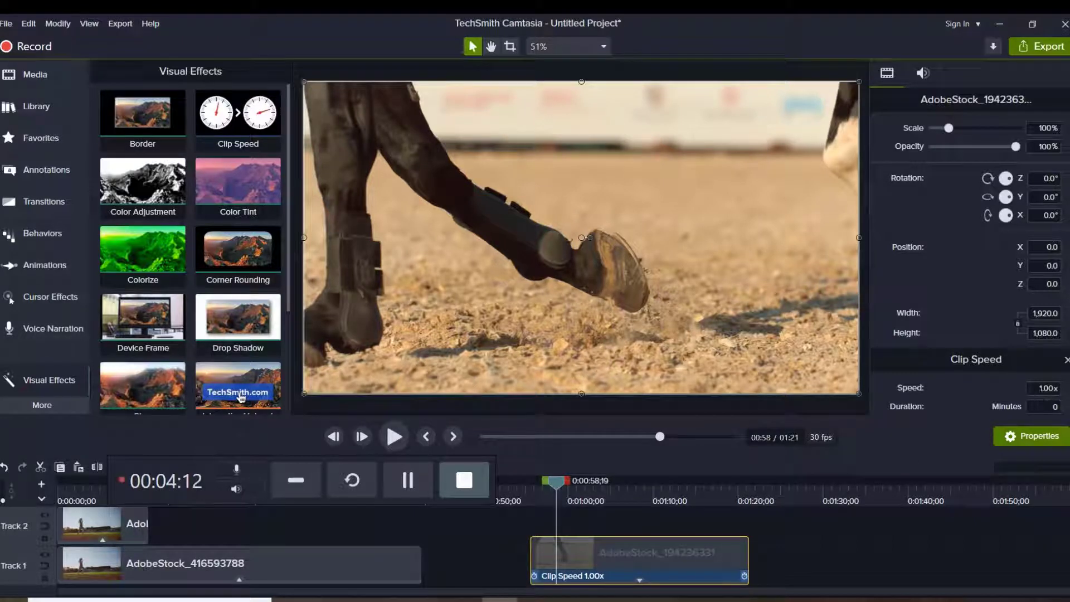
left_click(1058, 390)
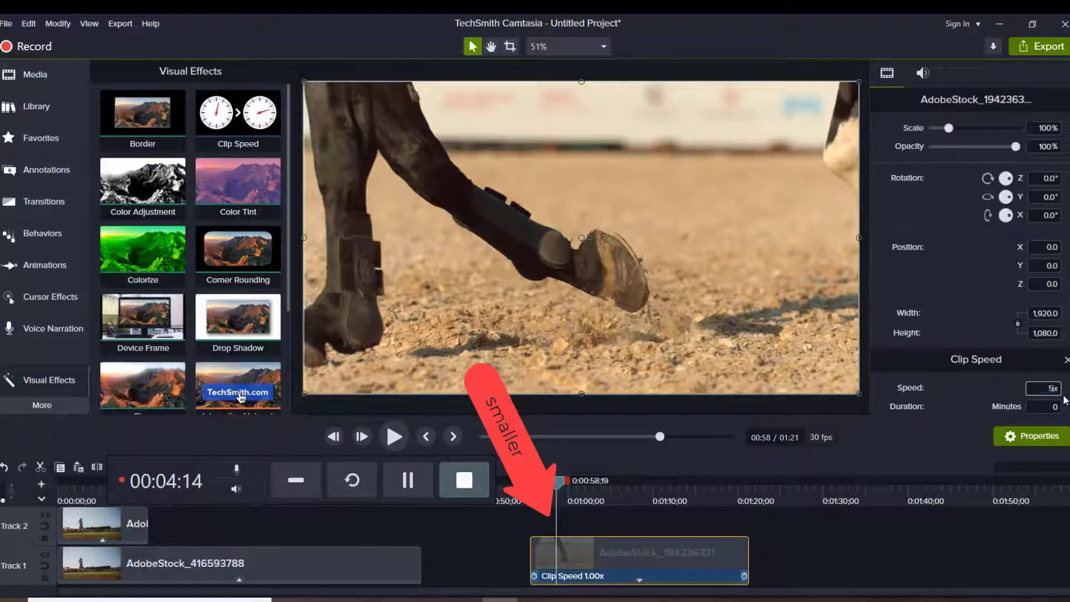
key("Return")
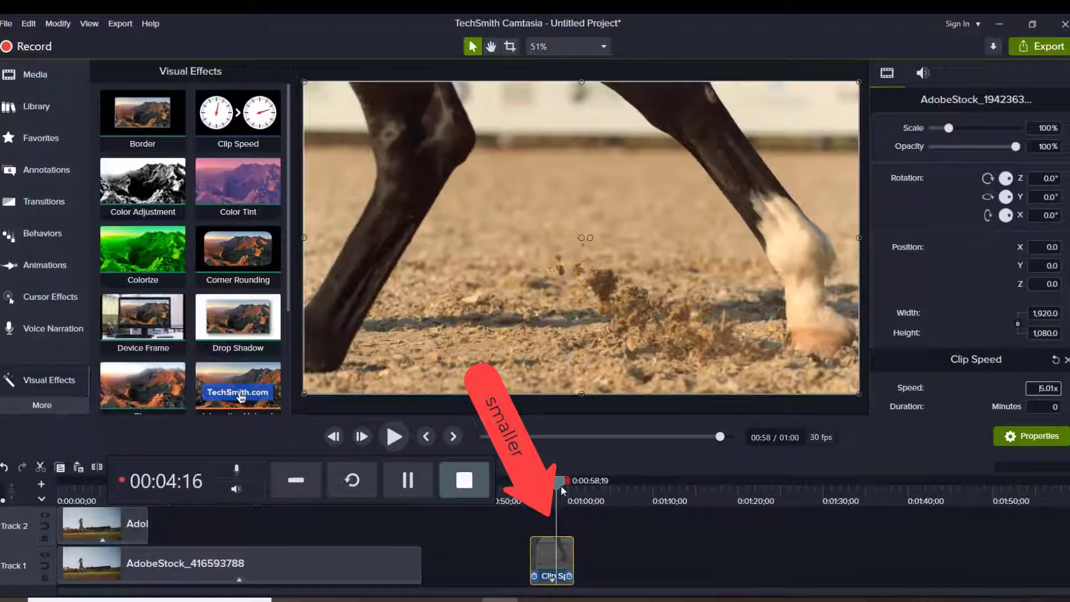
left_click_drag(560, 485, 524, 487)
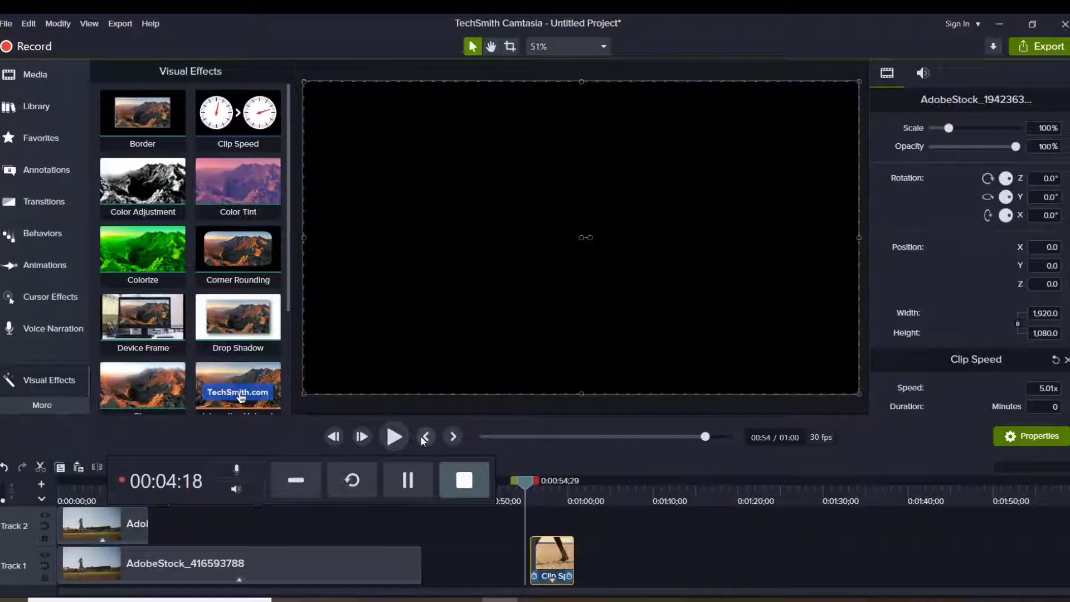
left_click(397, 438)
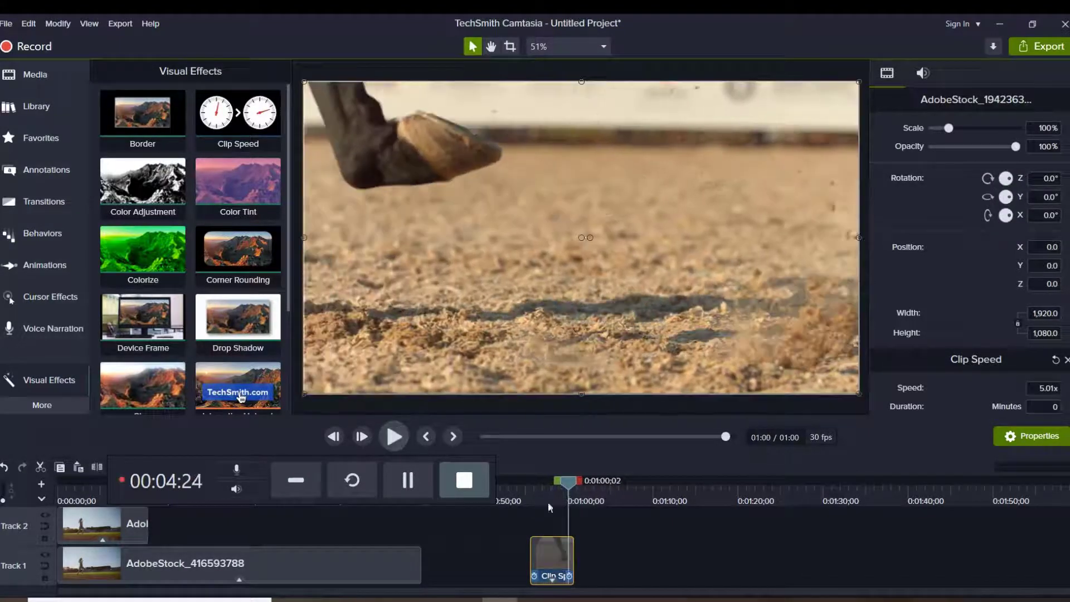
Duplicate the sped-up horse clip directly after itself on Track 1 and play both clips in sequence.
right_click(553, 555)
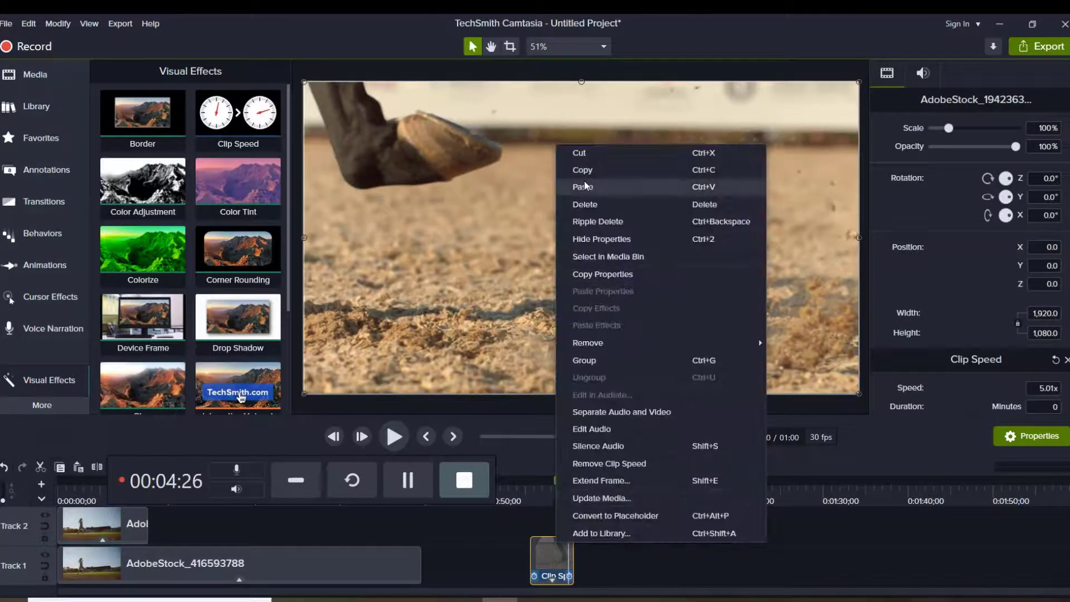
left_click(613, 174)
right_click(640, 566)
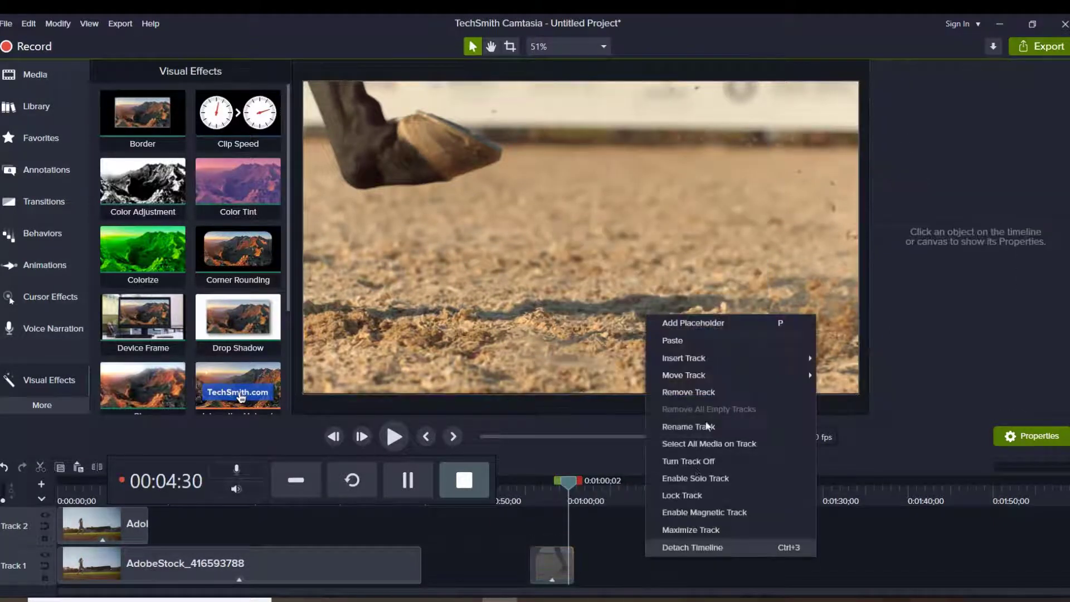
left_click(672, 340)
left_click_drag(658, 564, 595, 564)
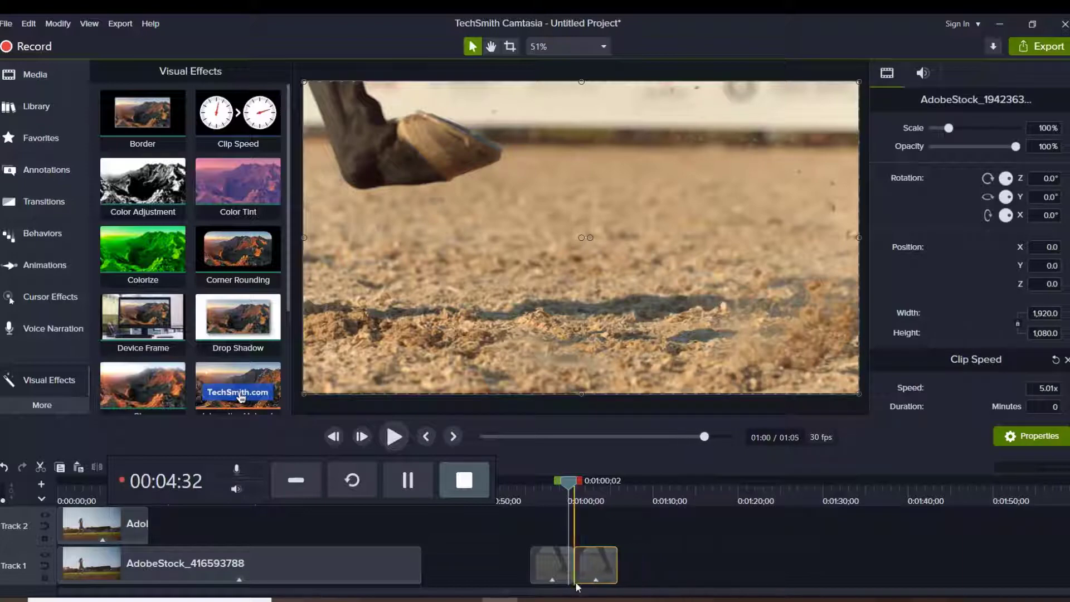
left_click(524, 494)
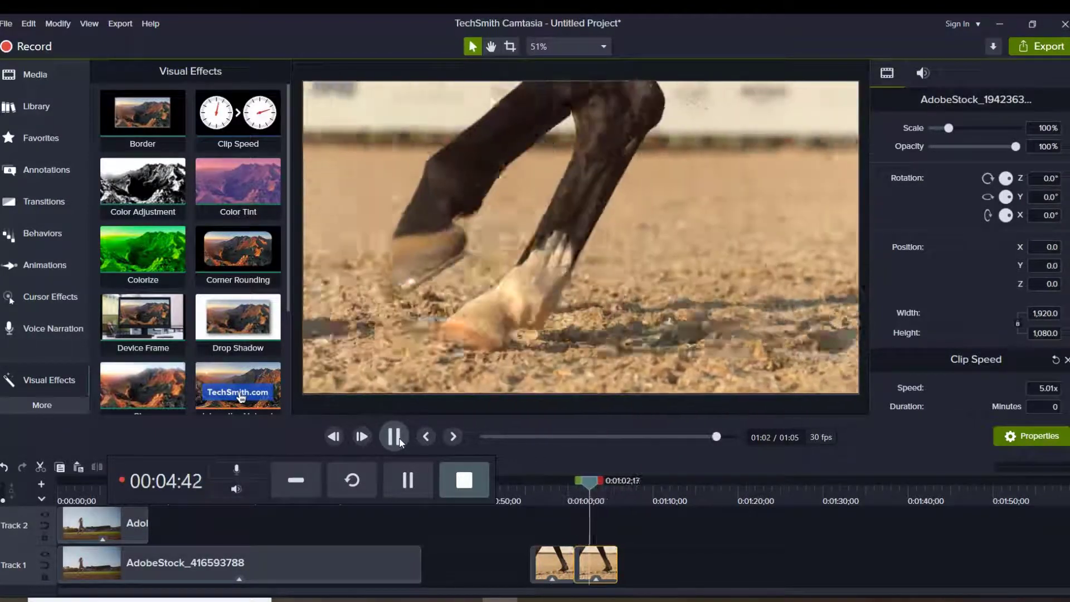
Show the effects on the Track 1 runner clip and remove all of them.
right_click(333, 562)
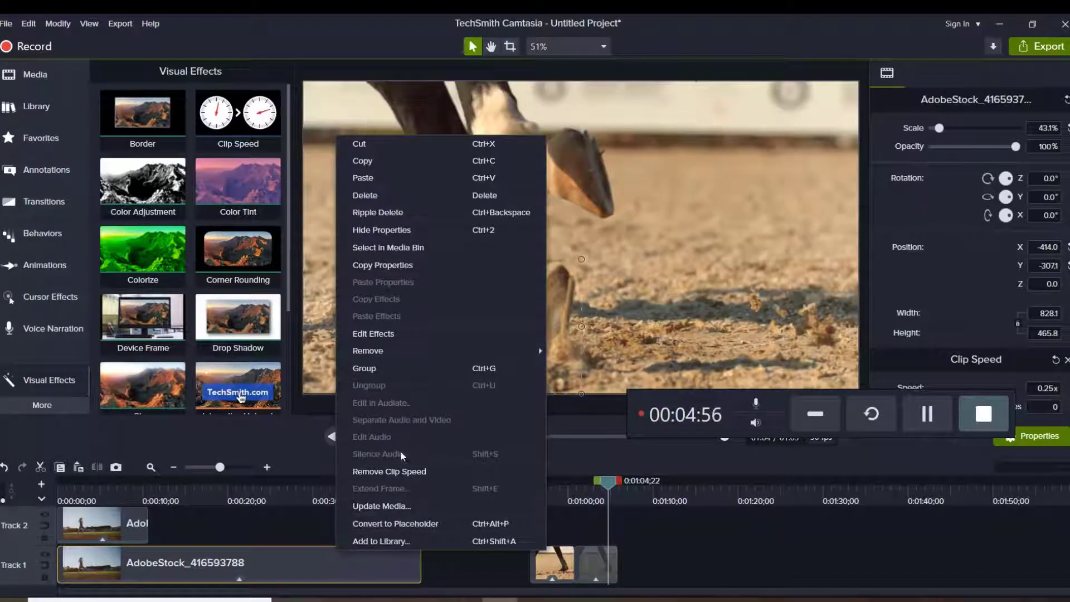
left_click(410, 333)
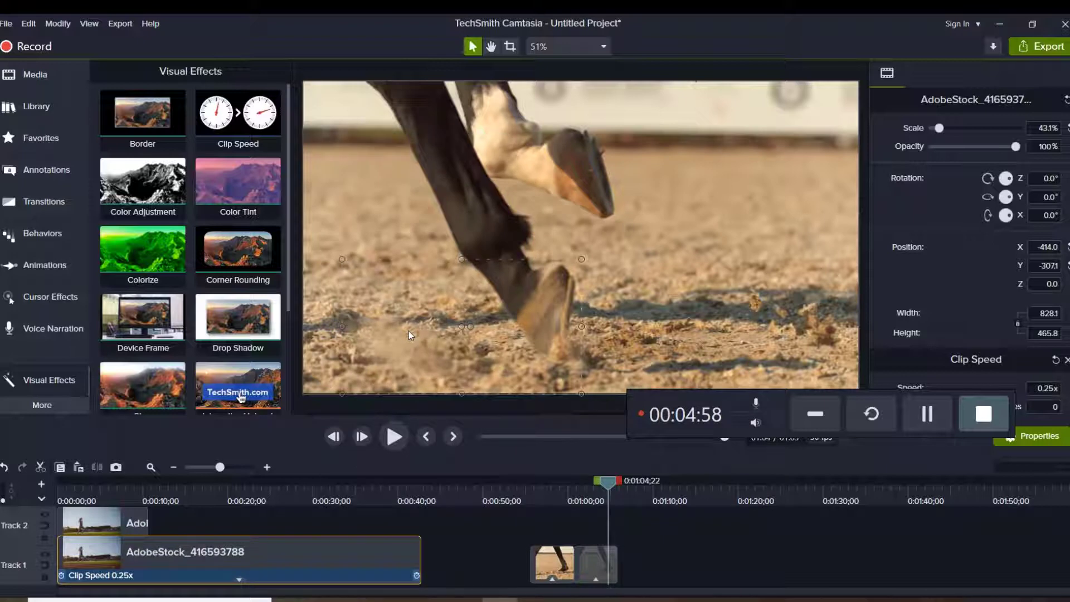
right_click(284, 534)
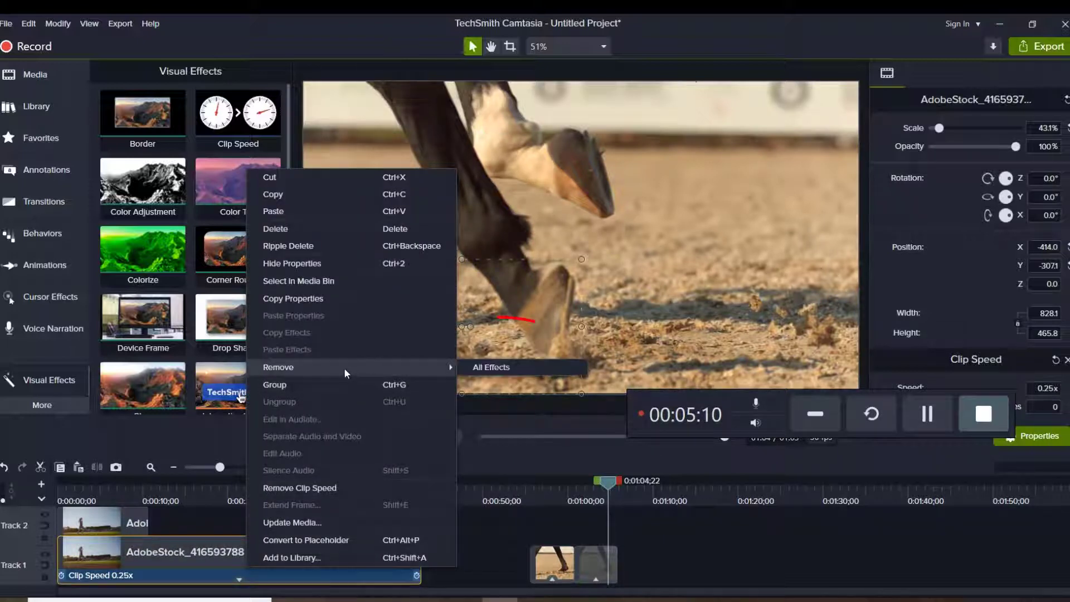
left_click(485, 367)
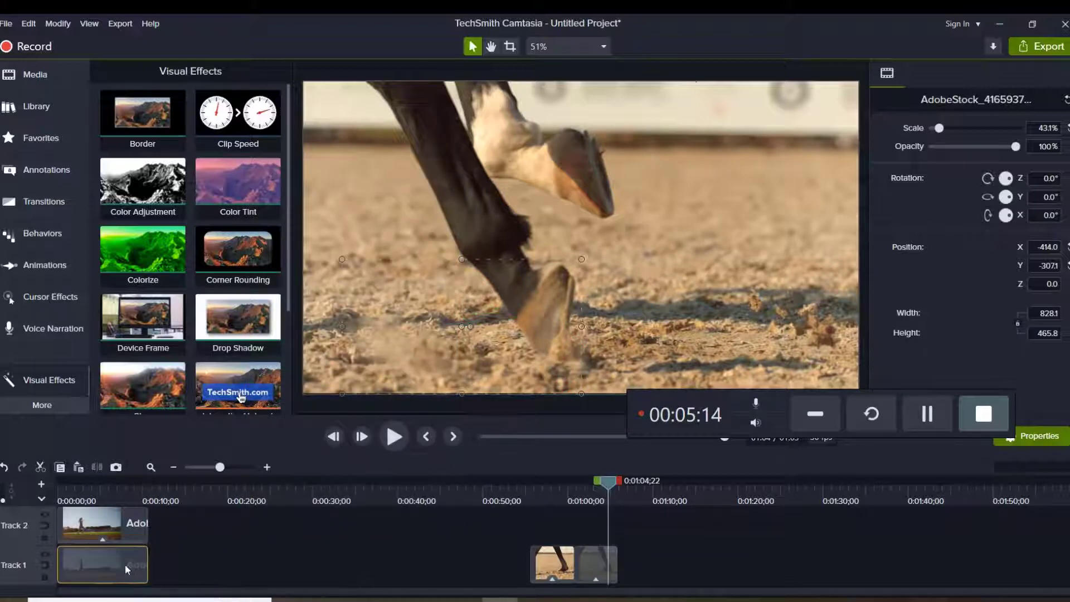
Move the Track 1 runner clip to about 21 seconds, add Clip Speed to it, and select the effect.
left_click_drag(127, 569, 301, 567)
right_click(282, 565)
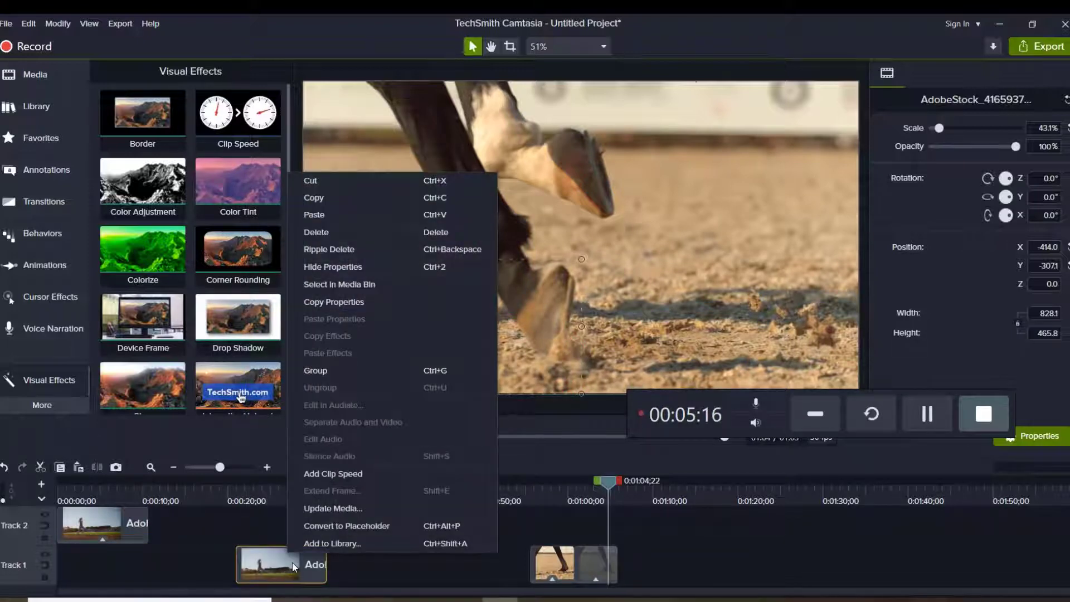
left_click(342, 479)
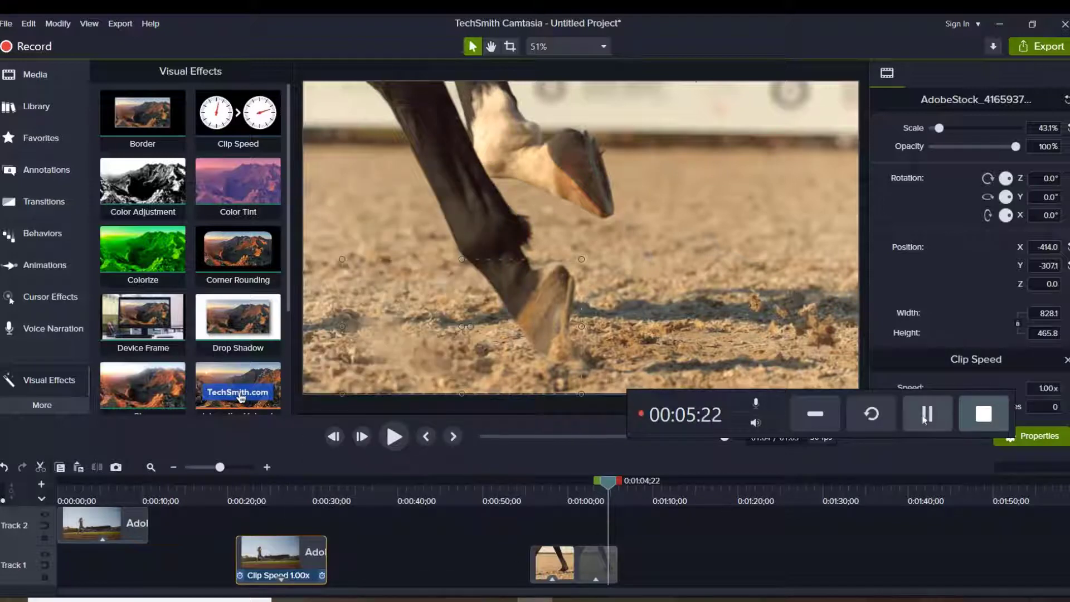
left_click(287, 580)
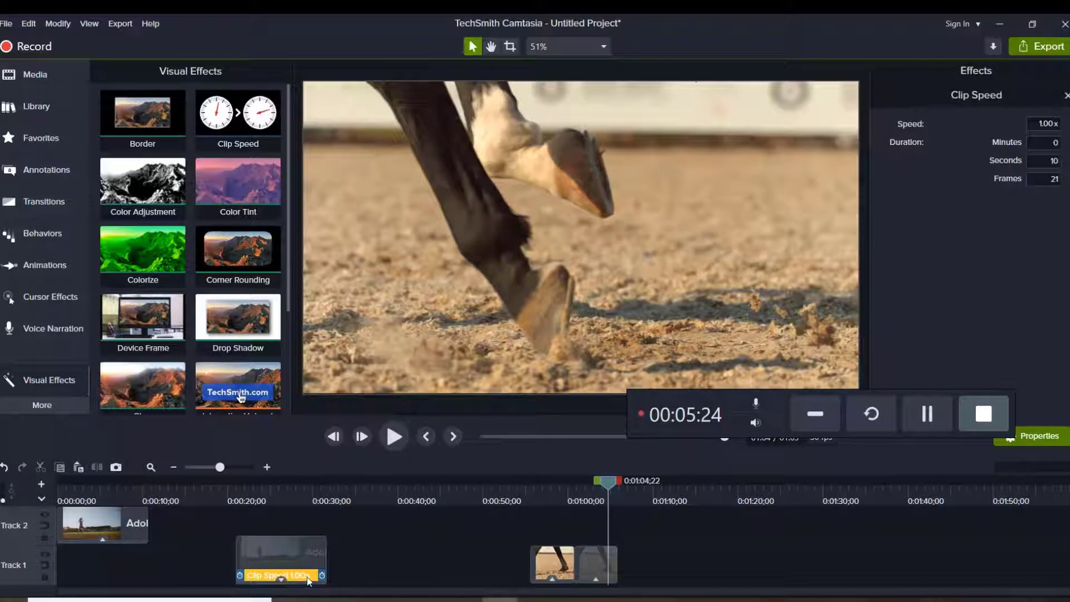
Stretch the runner clip's Clip Speed effect at its end and back to the timeline start, slowing it to 0.19x.
left_click_drag(321, 575, 453, 577)
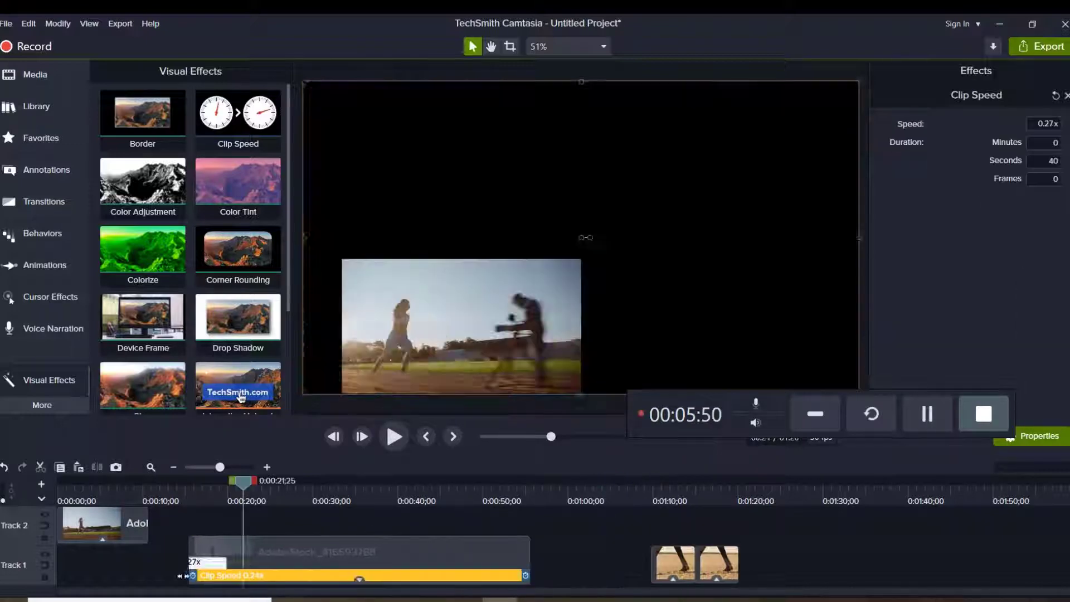
left_click_drag(184, 577, 61, 575)
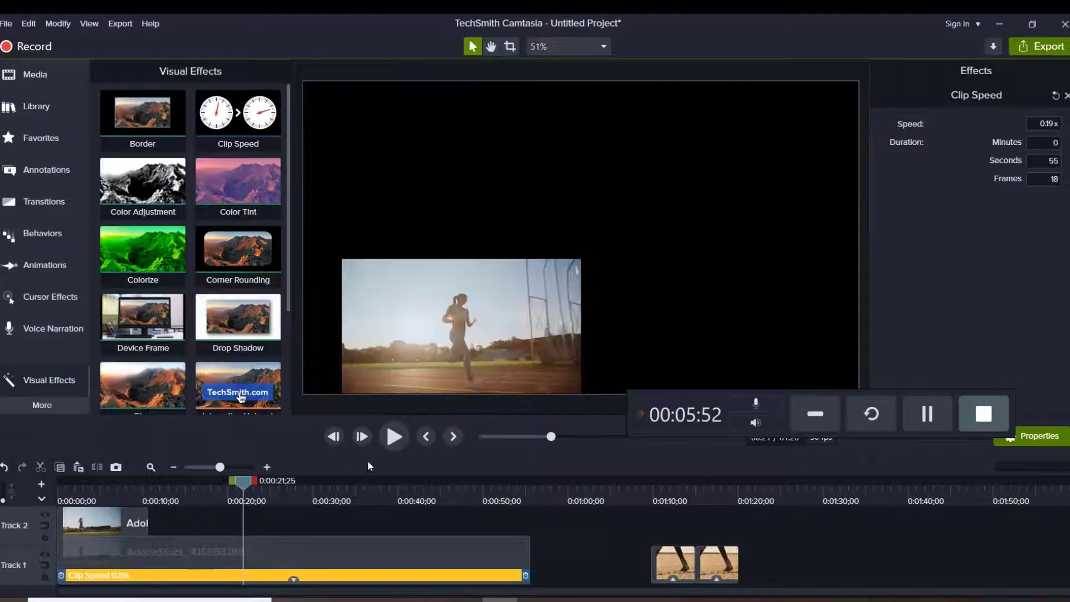
left_click(394, 439)
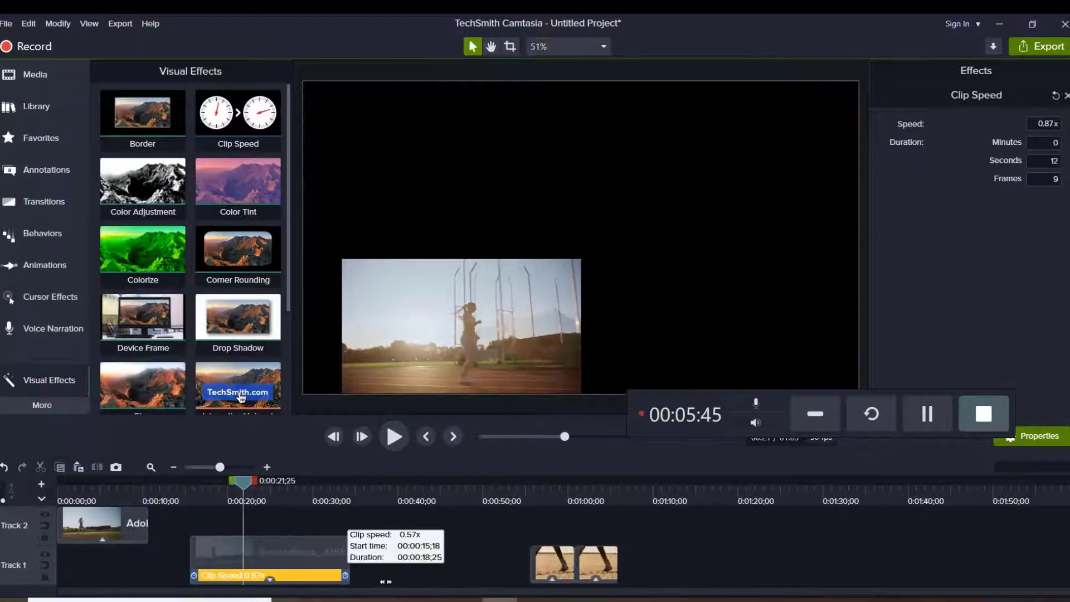
Extend the end of the Clip Speed effect to a 40-second duration at 0.27x, and its start to zero for 0.19x.
left_click_drag(386, 581, 689, 574)
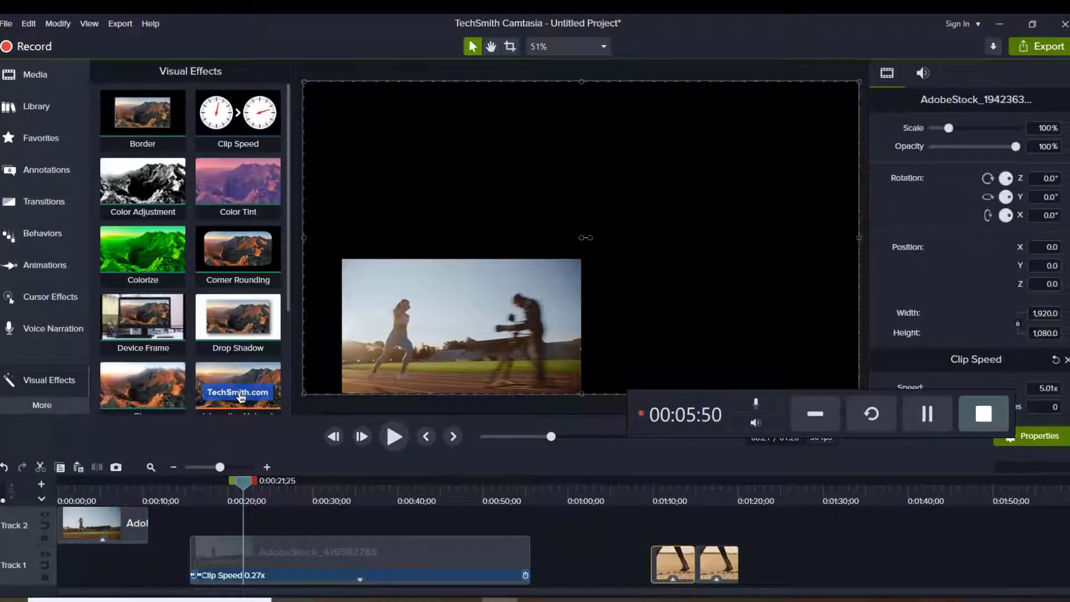
left_click_drag(195, 575, 58, 575)
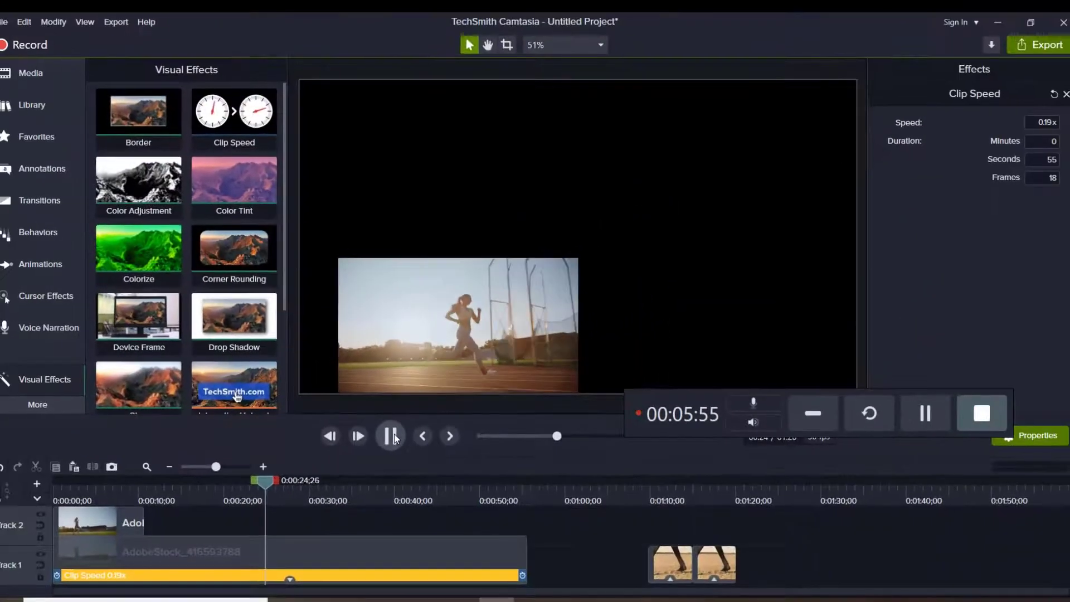
Play the runner clip on Track 1 to compare its adjusted speed with the original footage.
left_click(336, 496)
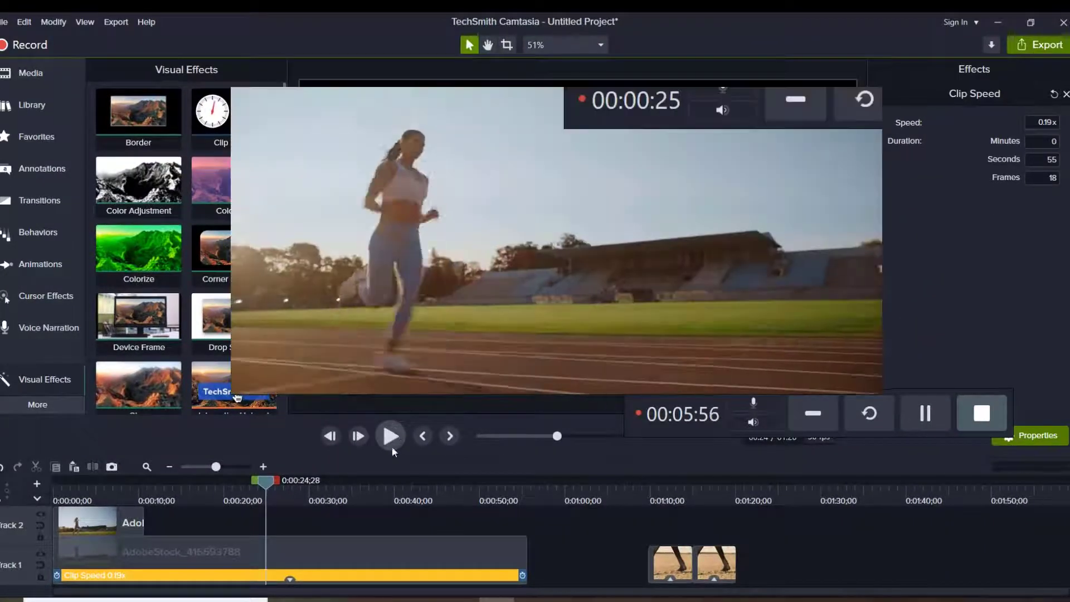
left_click(290, 580)
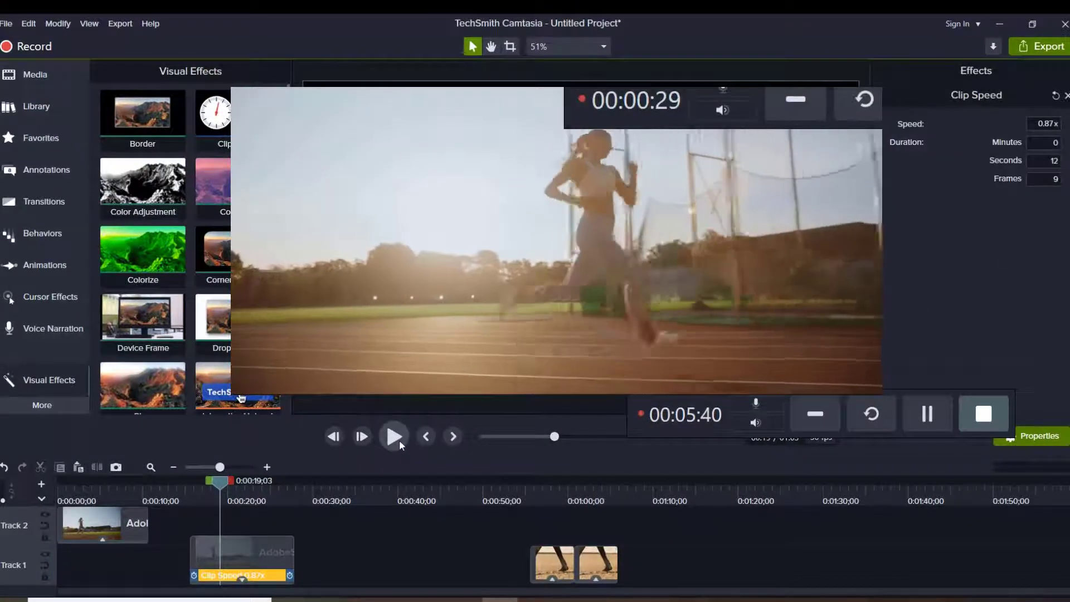
left_click(394, 438)
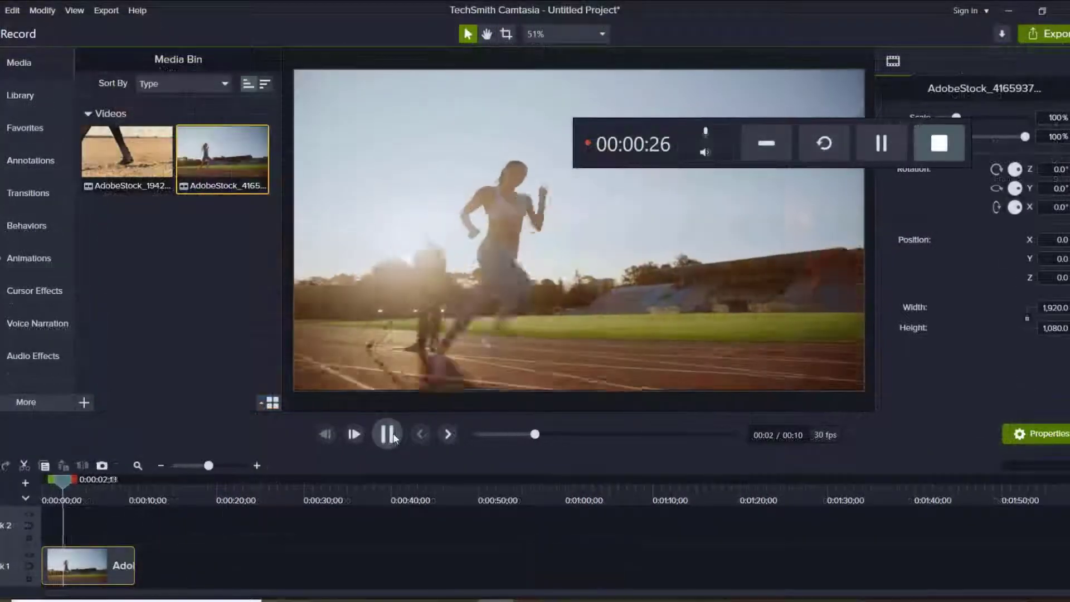